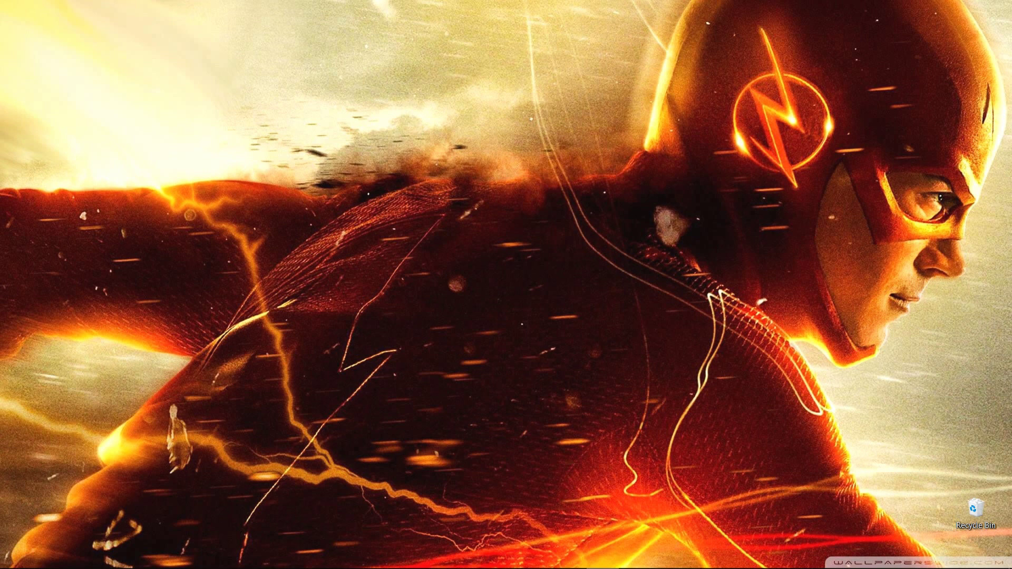
View the folders and drives in This PC in File Explorer and close the window
mouse_move(95, 553)
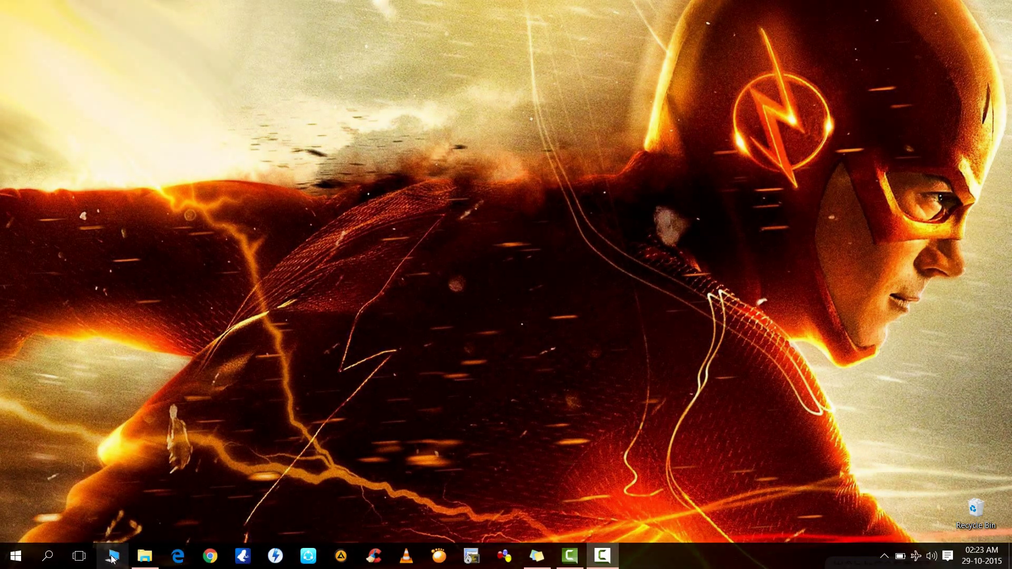
click(112, 557)
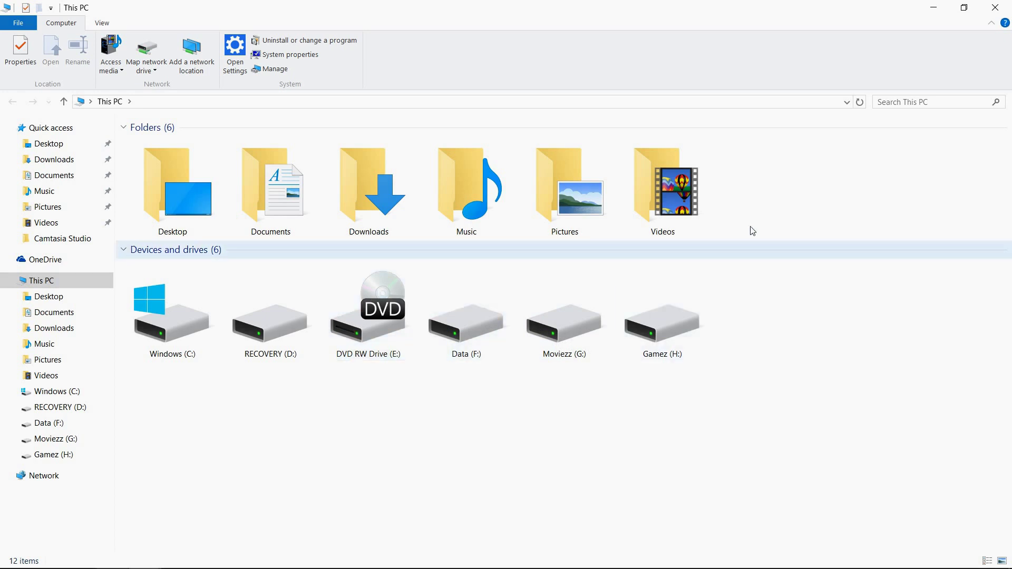
click(995, 7)
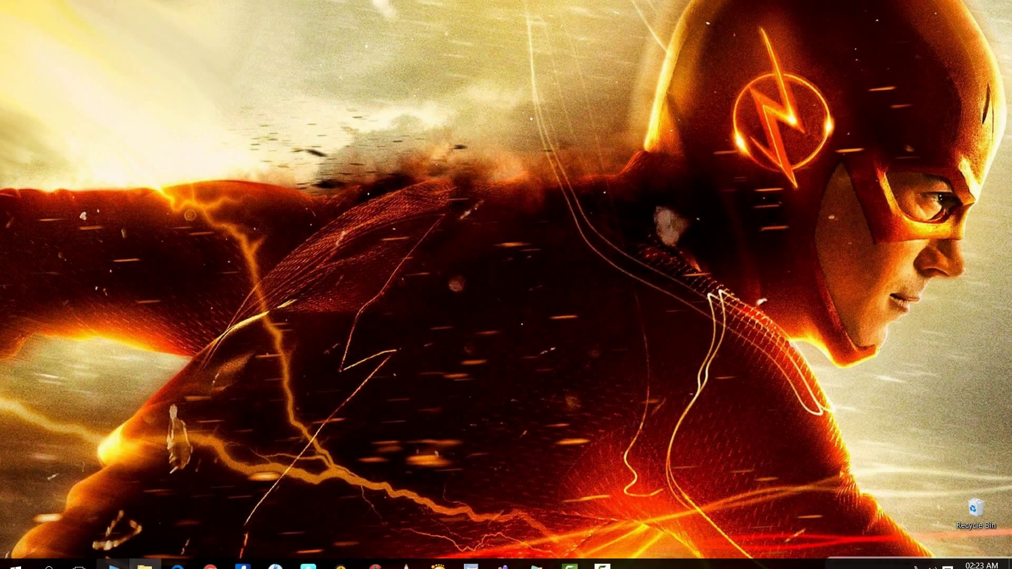
Open the Run dialog through Windows search and launch the Registry Editor with the command regedit
click(50, 556)
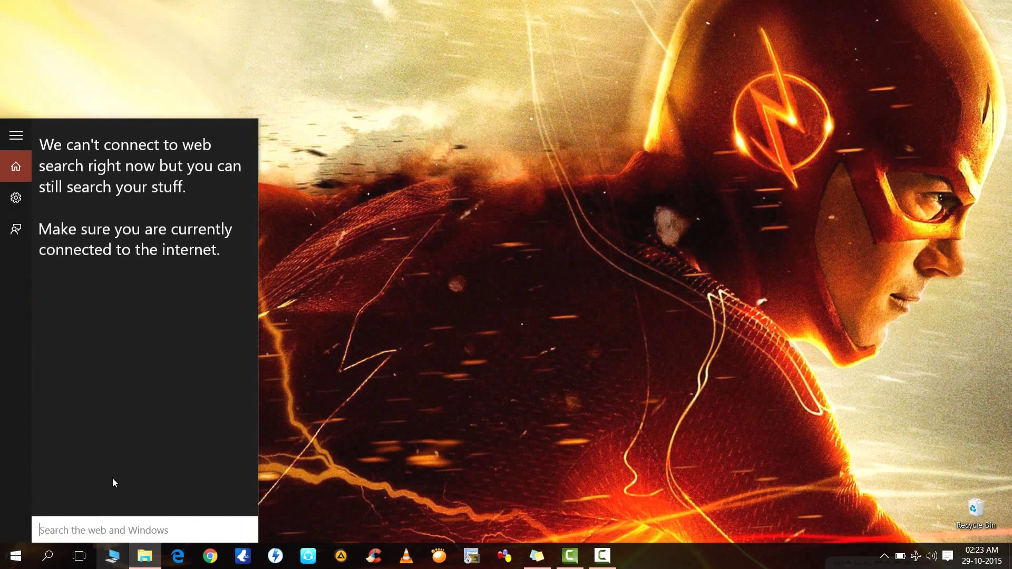
text(run)
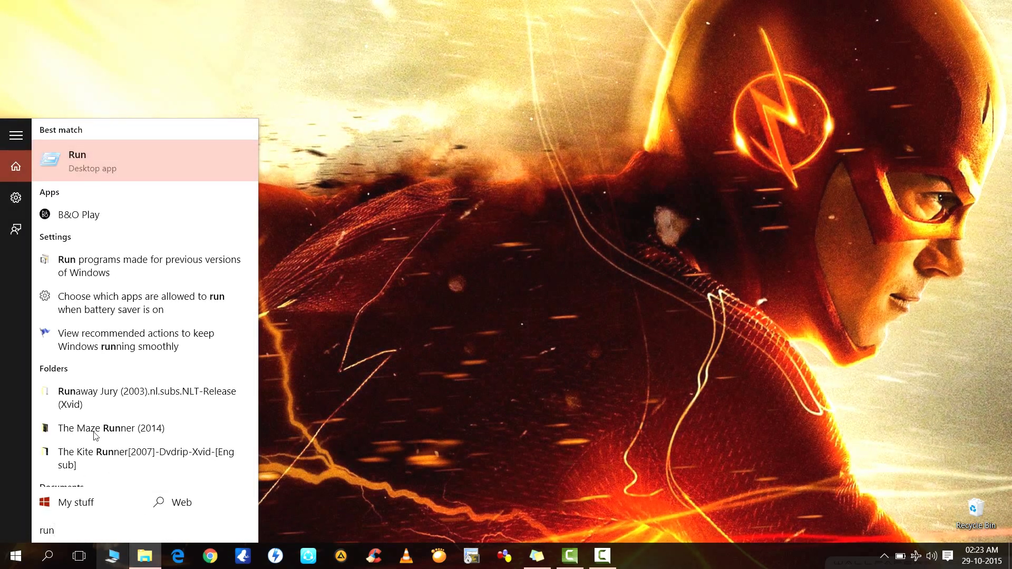
key(Return)
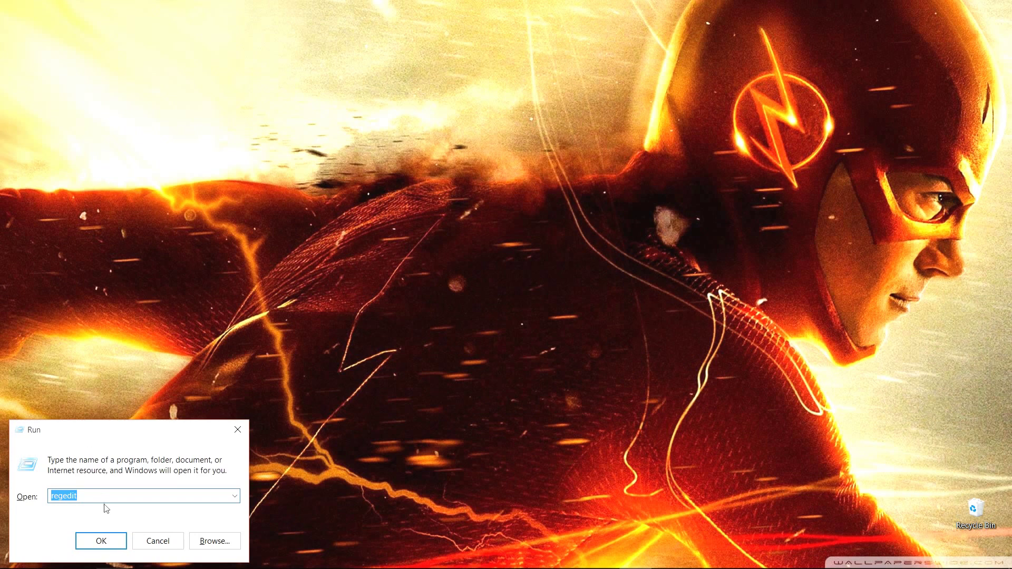
text(reg)
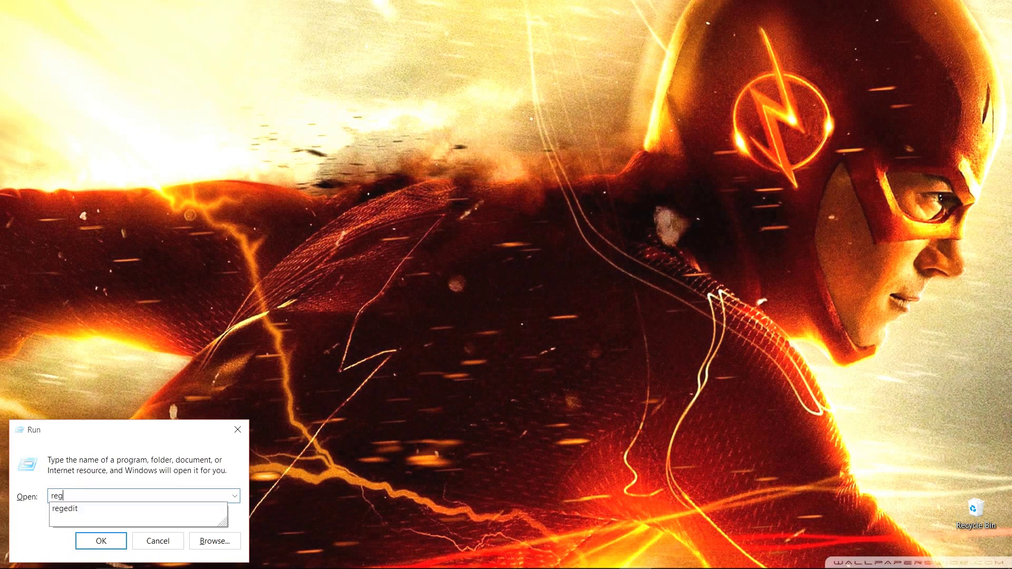
text(edi)
click(105, 507)
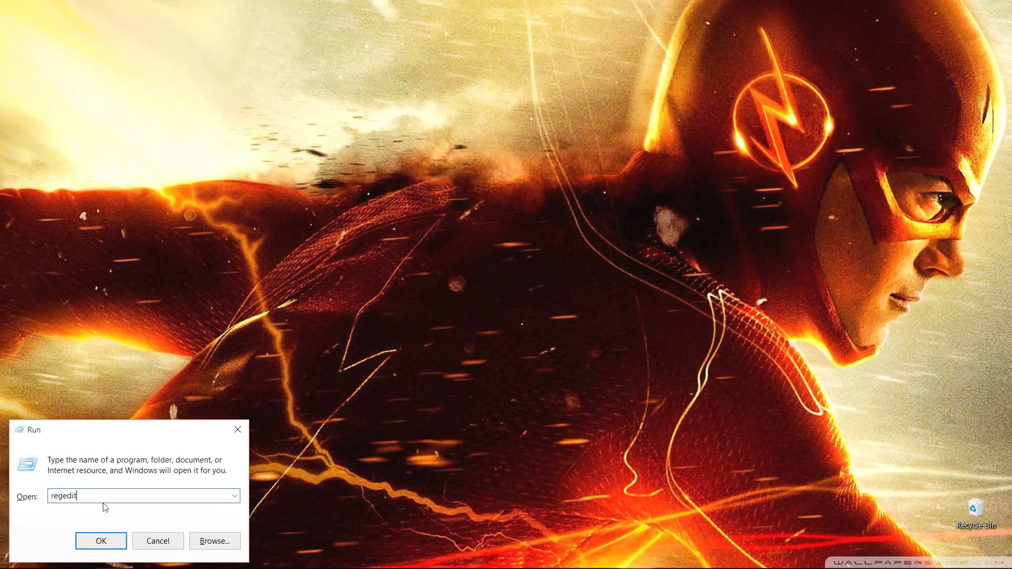
click(105, 545)
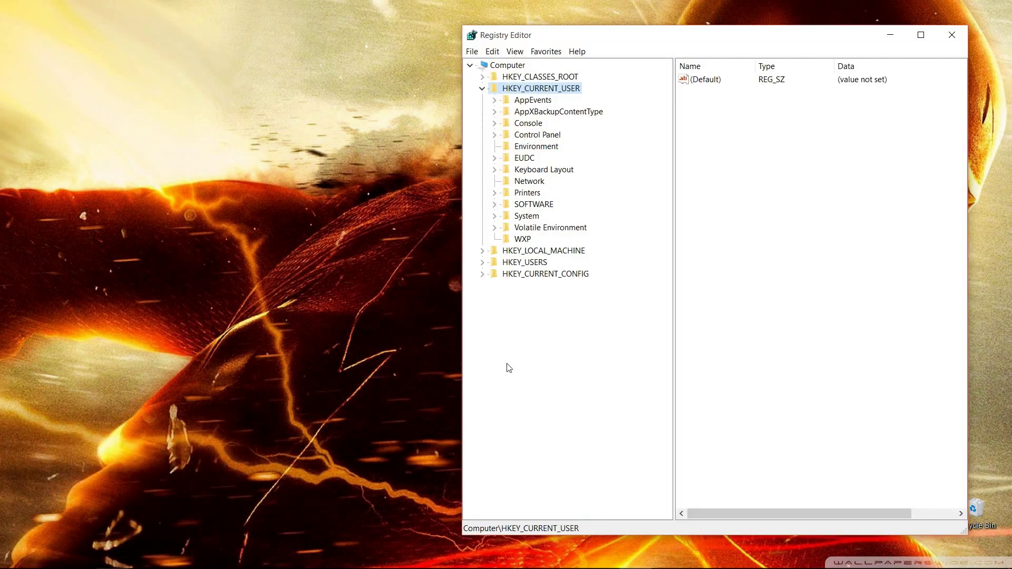
Expand the registry tree to HKEY_CURRENT_USER\SOFTWARE\Classes and locate its AppID and Applications keys
click(481, 89)
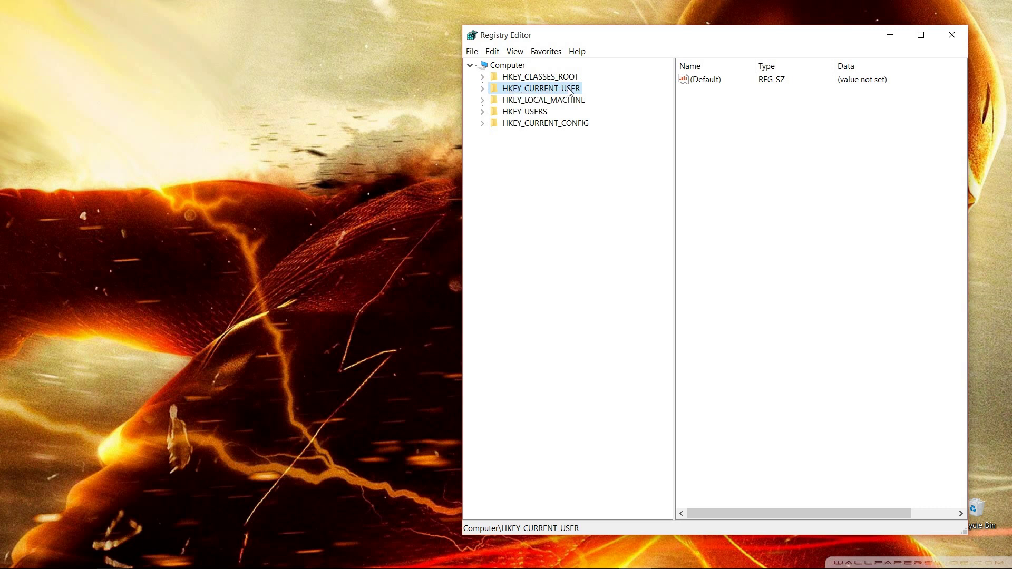
click(482, 88)
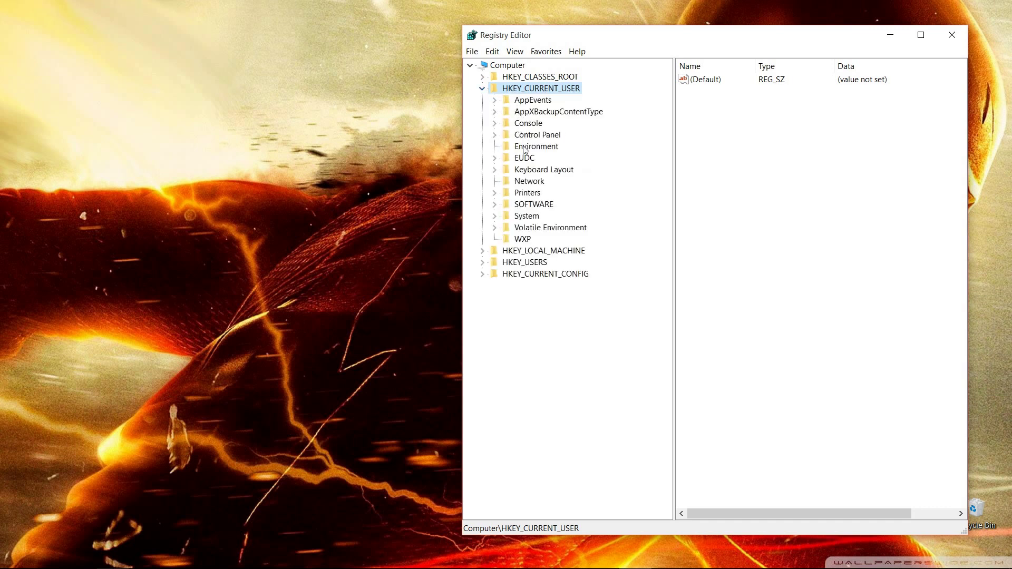
click(495, 205)
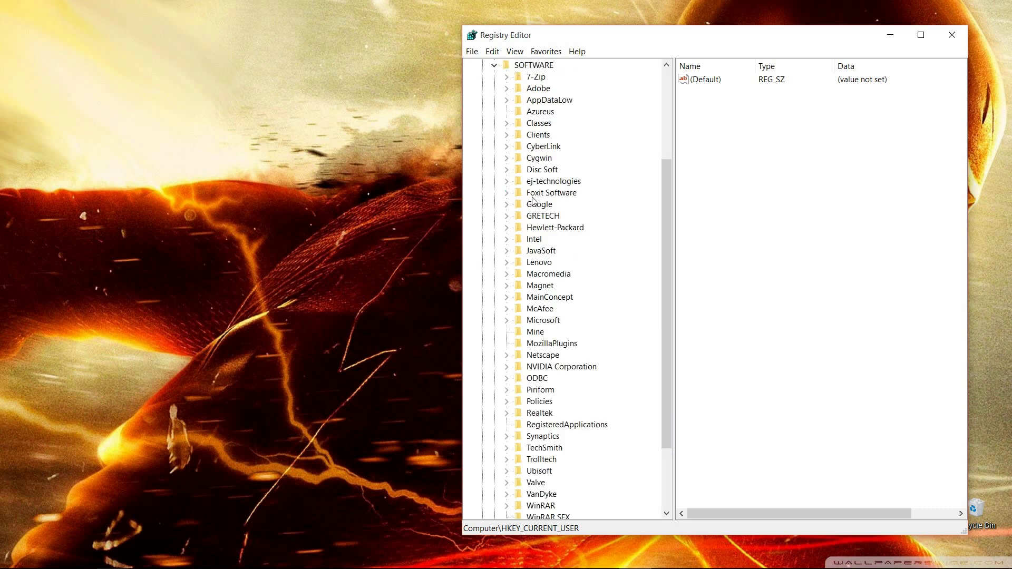
click(508, 125)
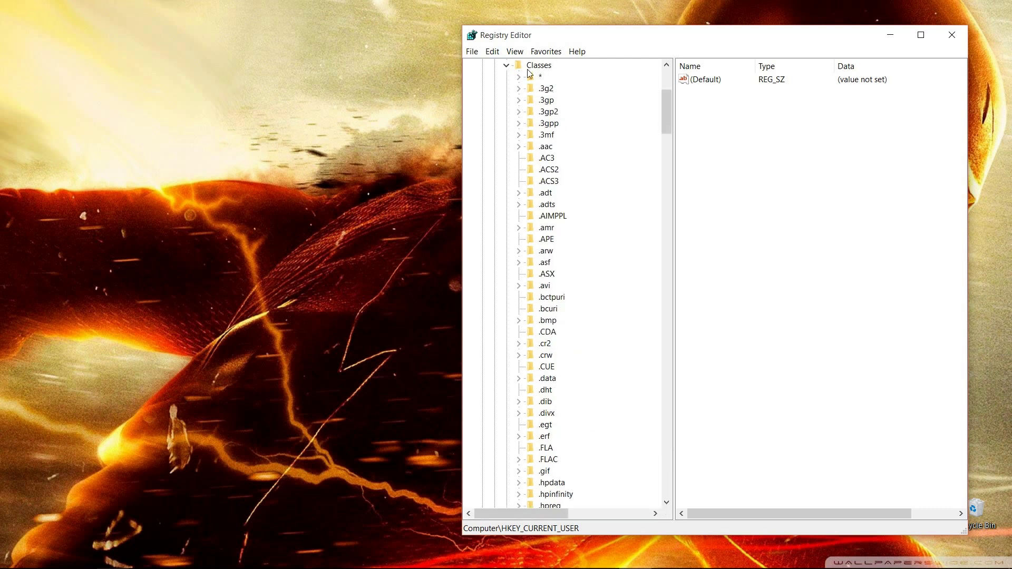
scroll(541, 152, down, 1)
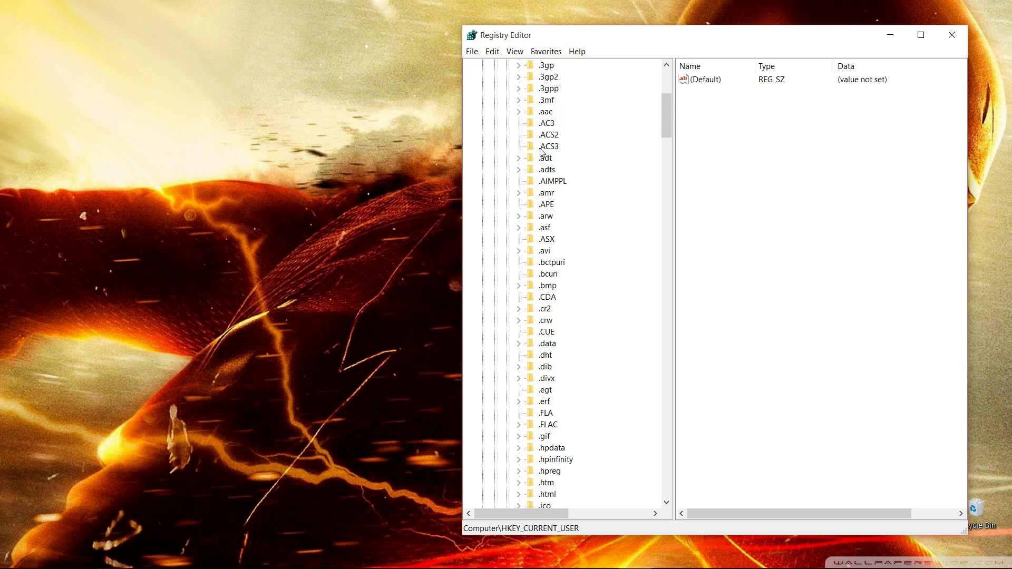
scroll(543, 179, down, 10)
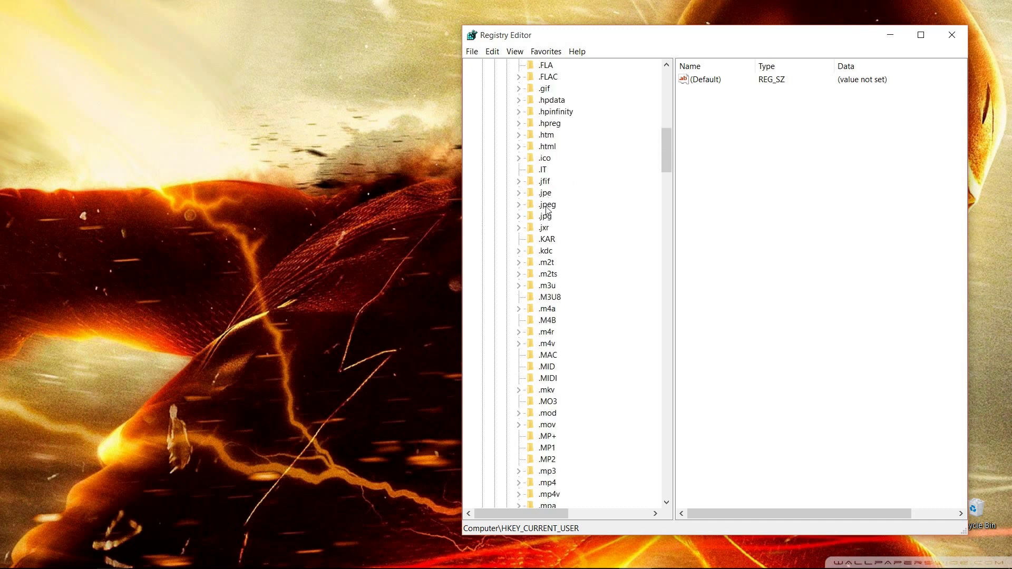
scroll(546, 210, down, 20)
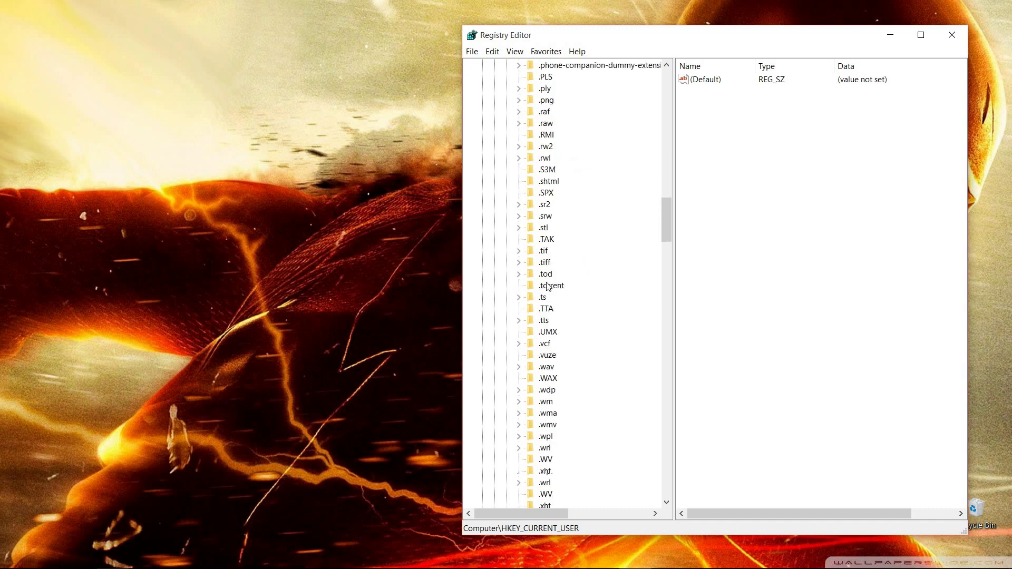
scroll(548, 288, down, 8)
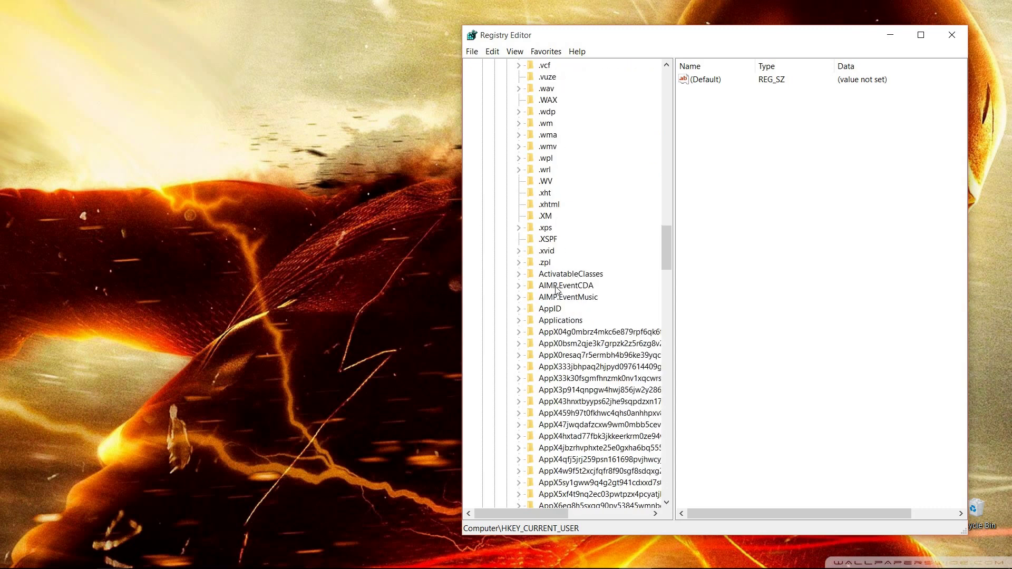
scroll(556, 290, down, 1)
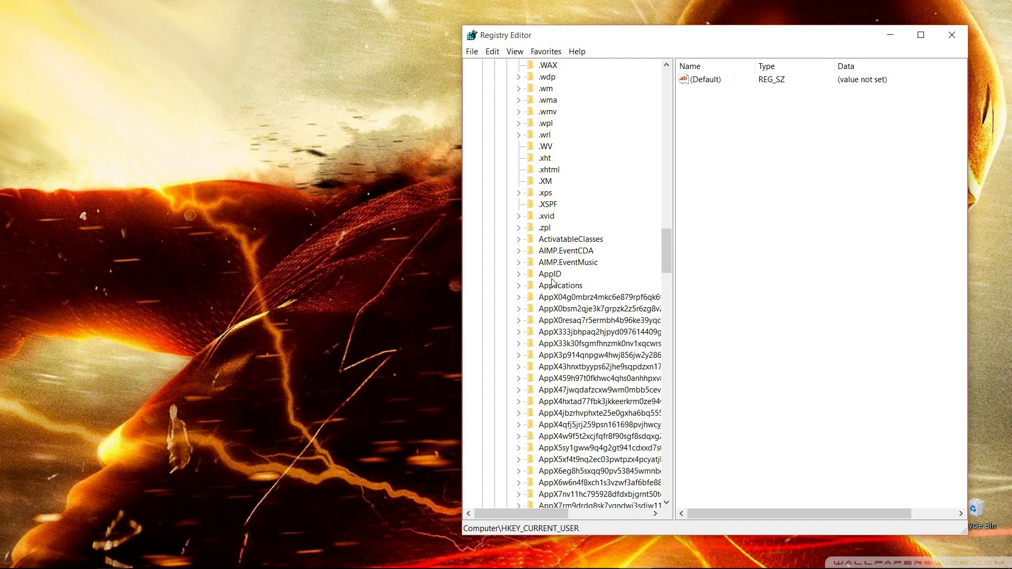
right_click(554, 276)
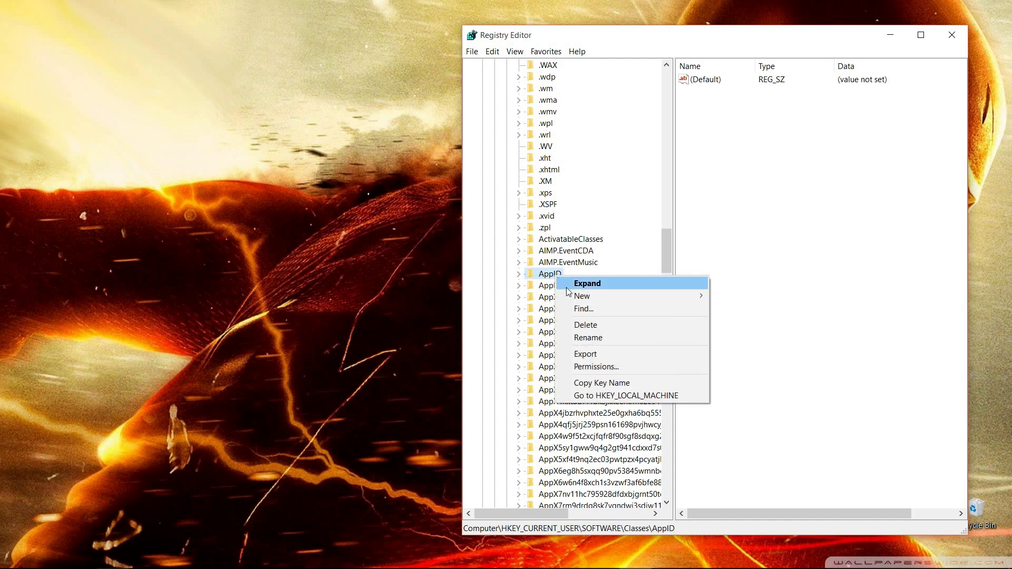
mouse_move(572, 296)
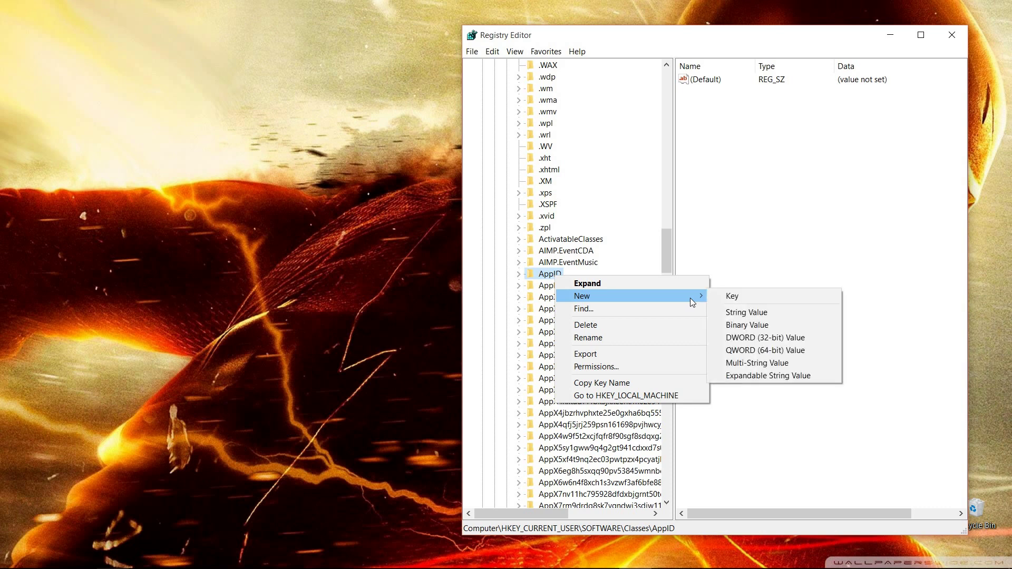
click(724, 298)
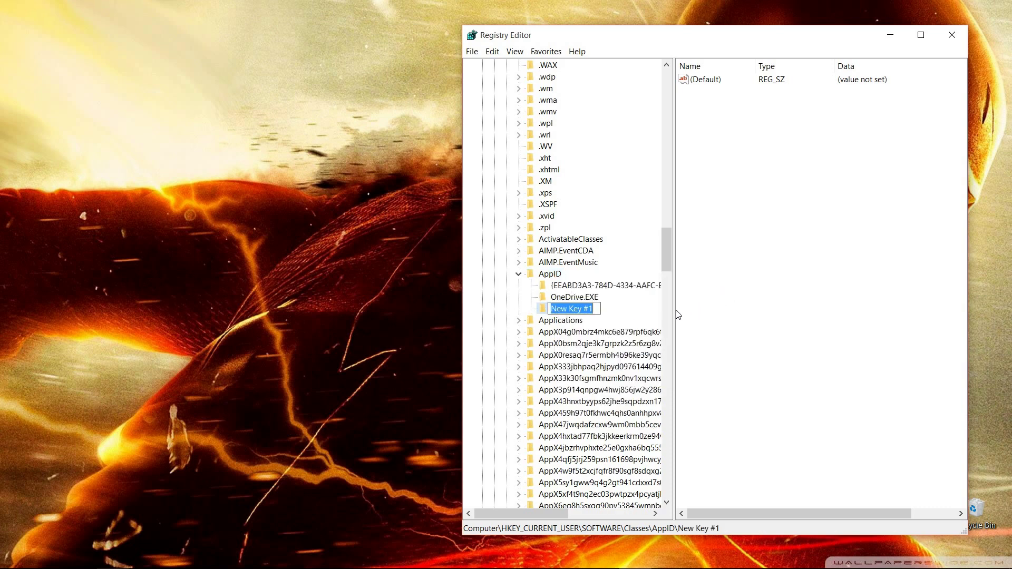
text(appl)
key(BackSpace)
key(BackSpace)
key(BackSpace)
key(Return)
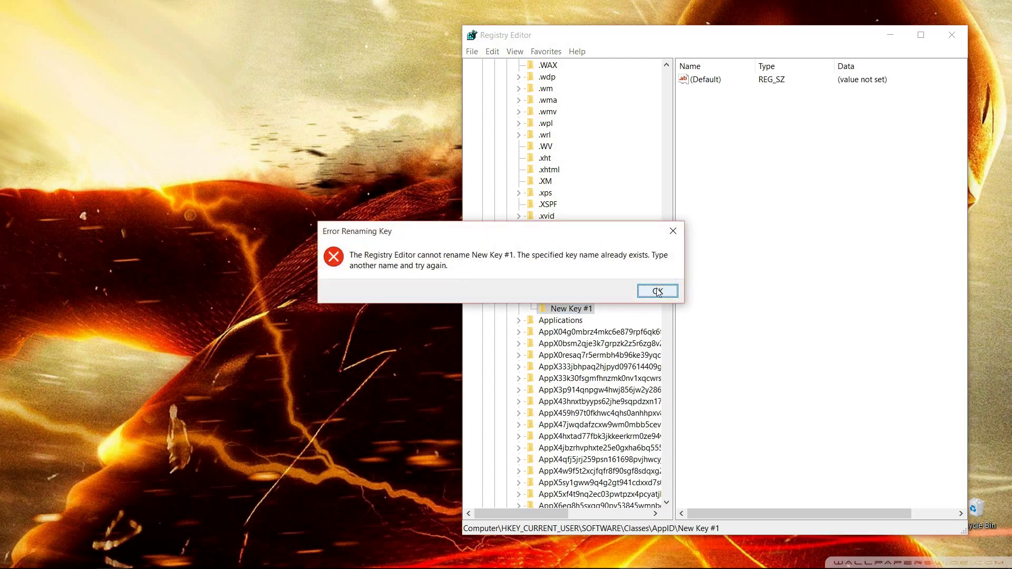
click(656, 291)
right_click(586, 309)
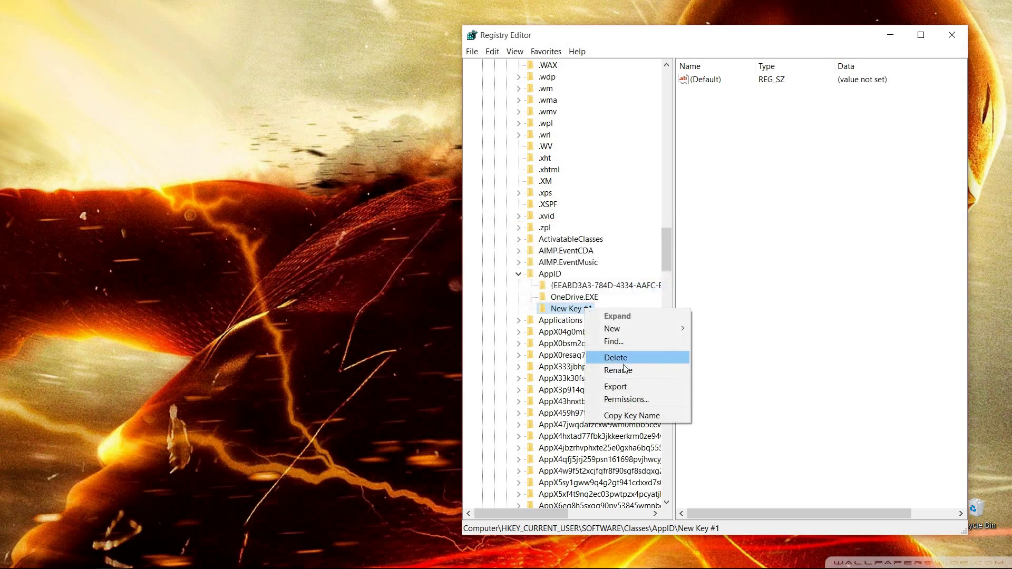
click(622, 357)
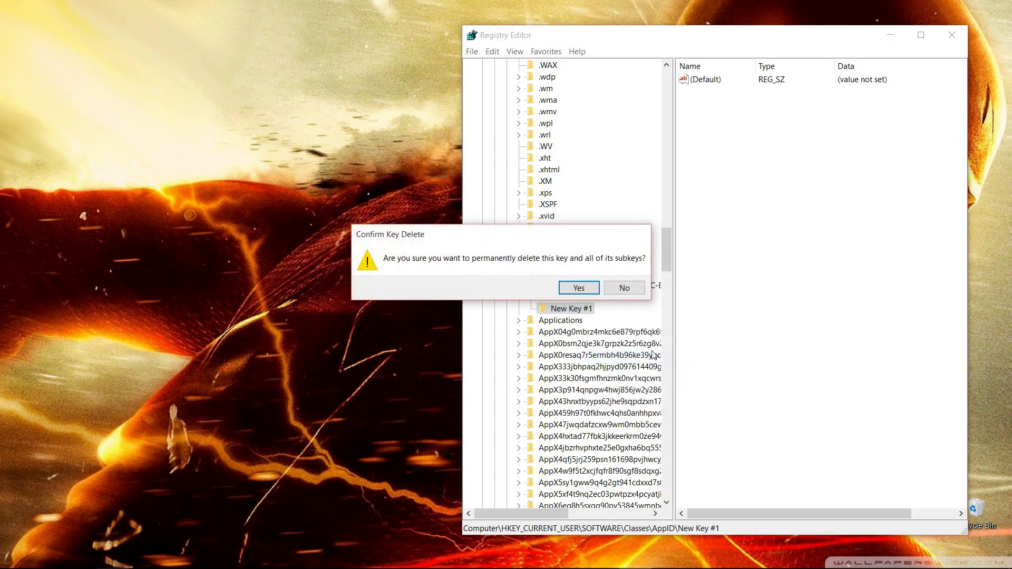
click(578, 287)
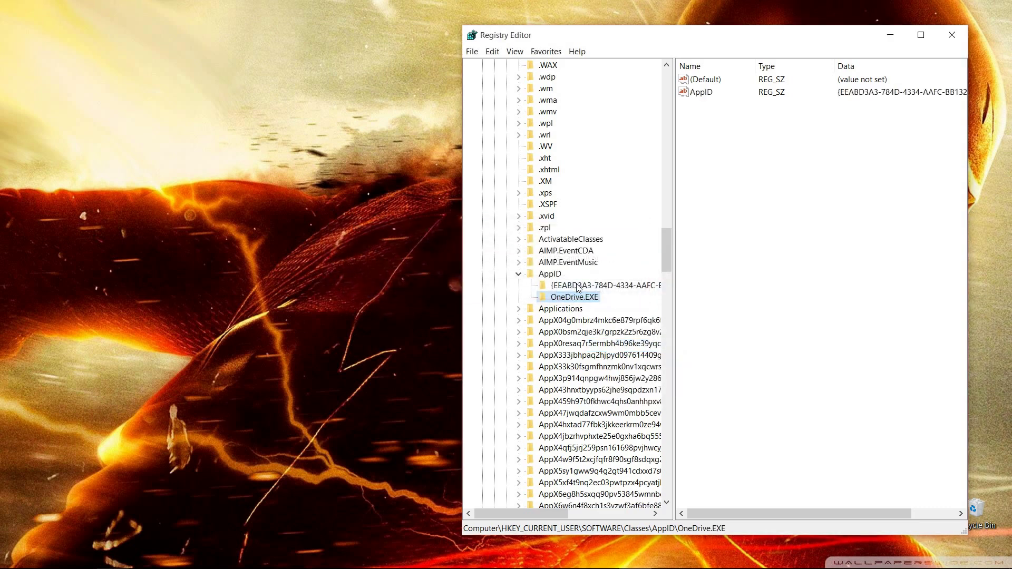
click(519, 274)
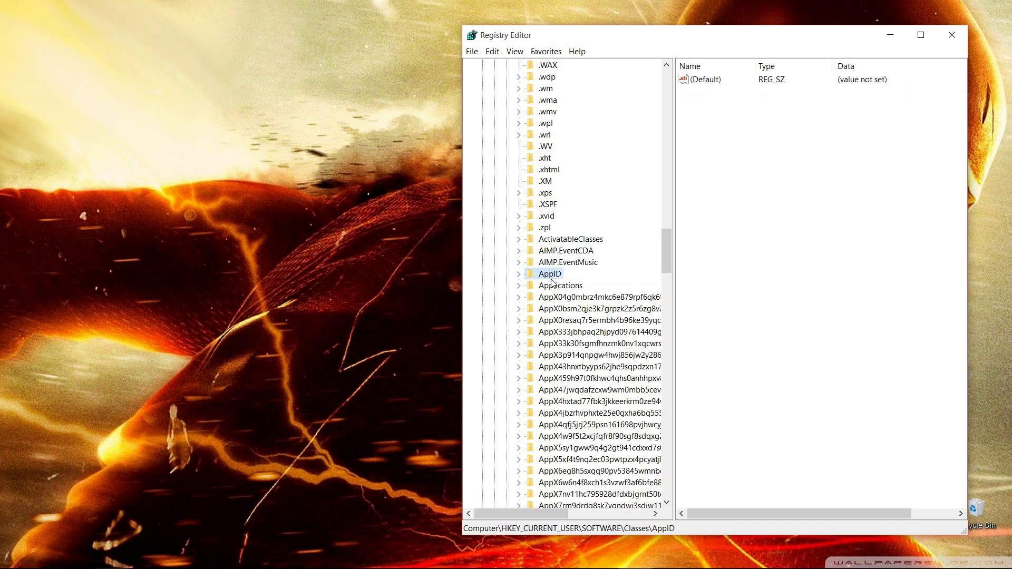
Create a new key named explorer.exe under the Applications key in HKEY_CURRENT_USER\SOFTWARE\Classes
click(519, 287)
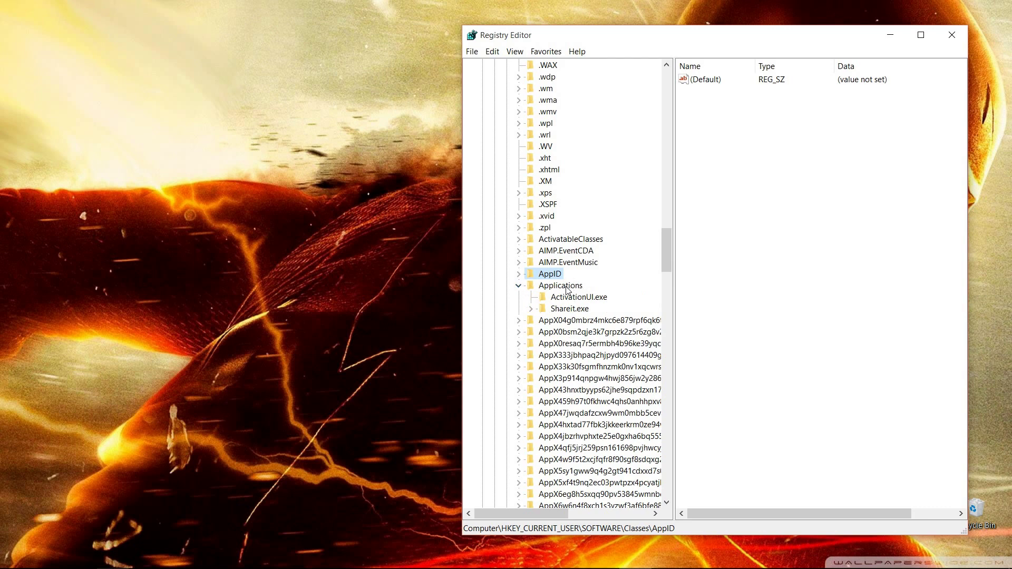
right_click(567, 289)
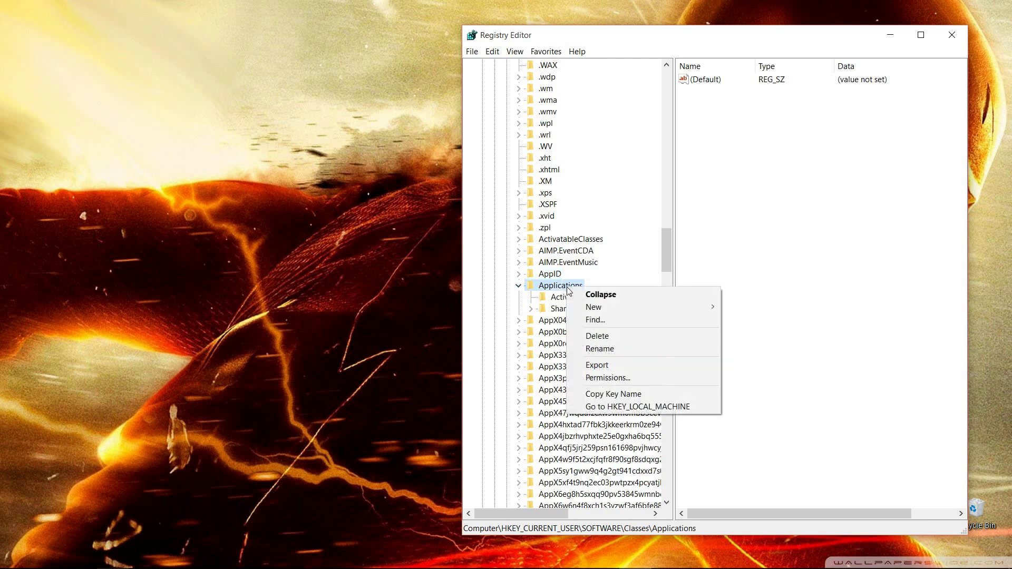
mouse_move(652, 306)
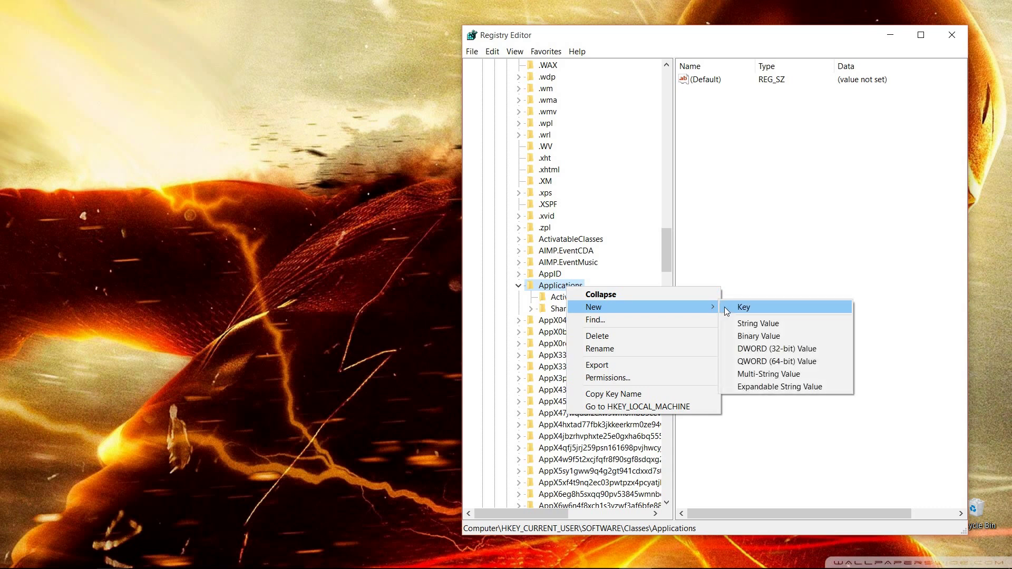
click(745, 307)
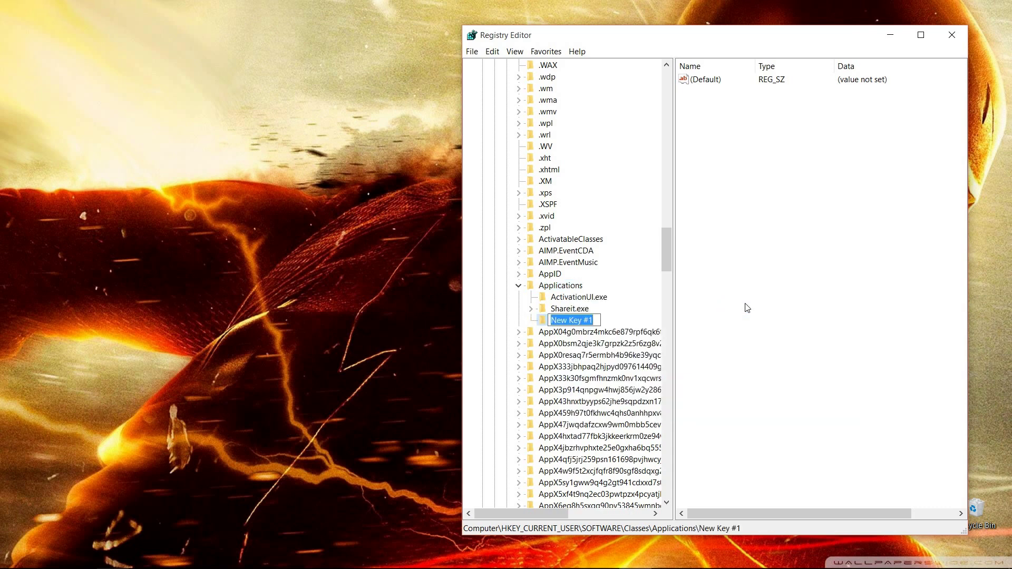
text(e)
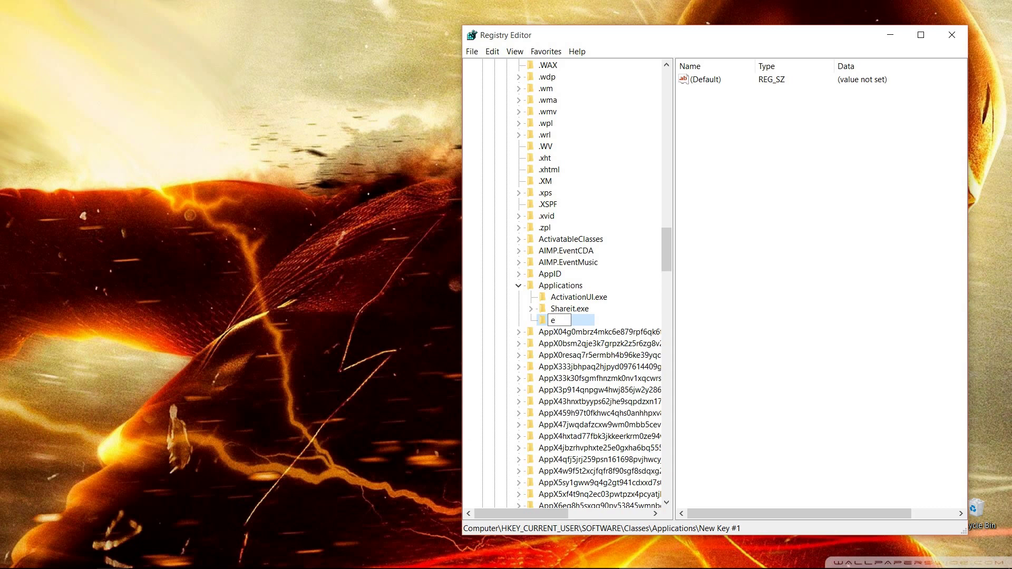
text(xplorer.exe)
key(Return)
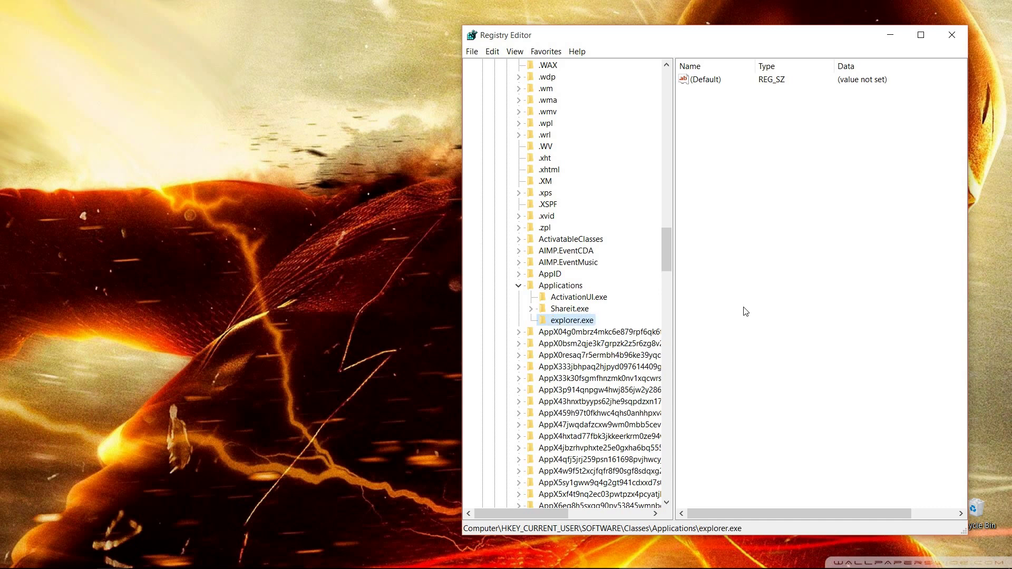
Create a new key named Drives under the explorer.exe key
right_click(574, 322)
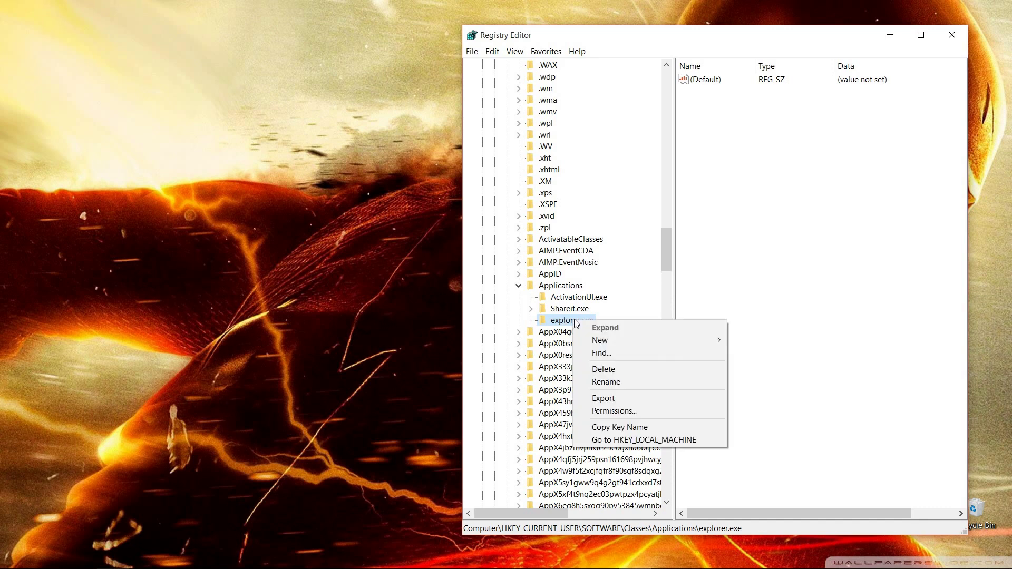
mouse_move(639, 340)
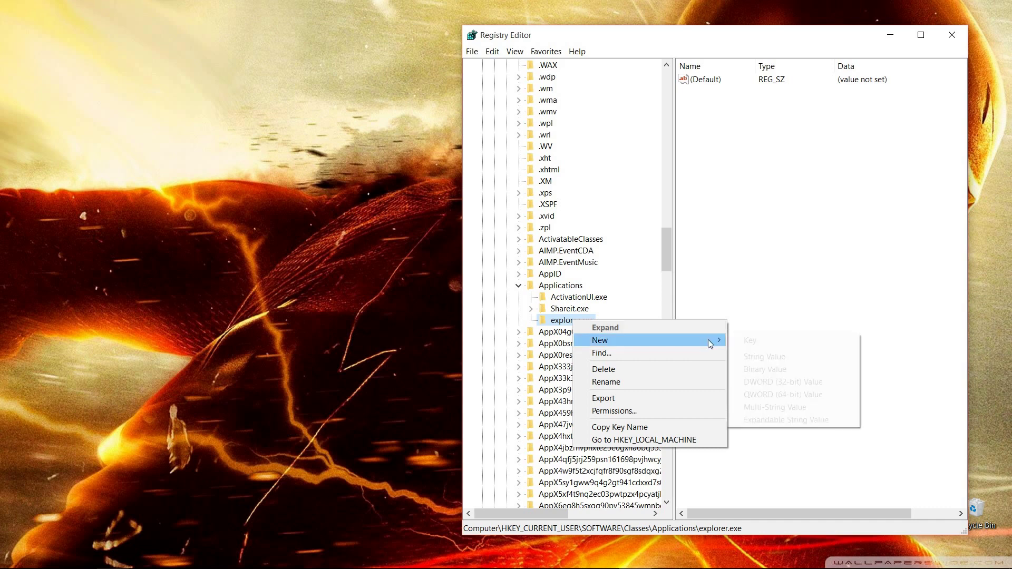
click(749, 341)
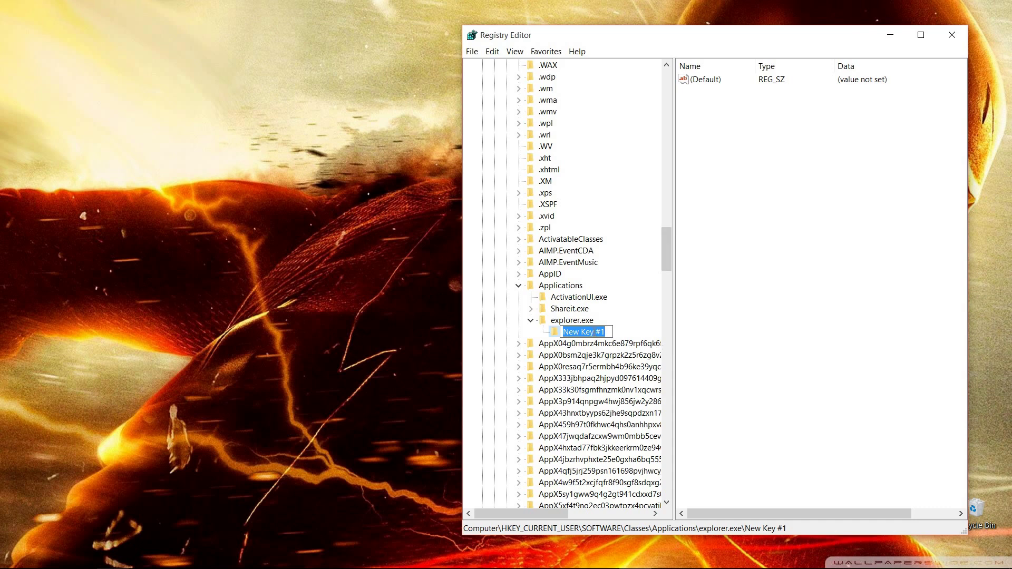
text(D)
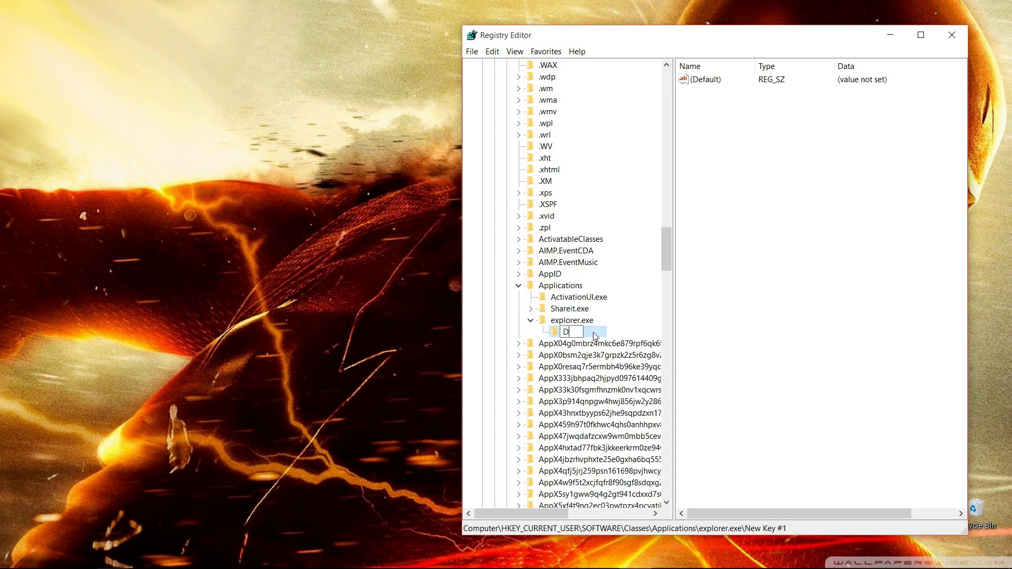
text(rives)
key(Return)
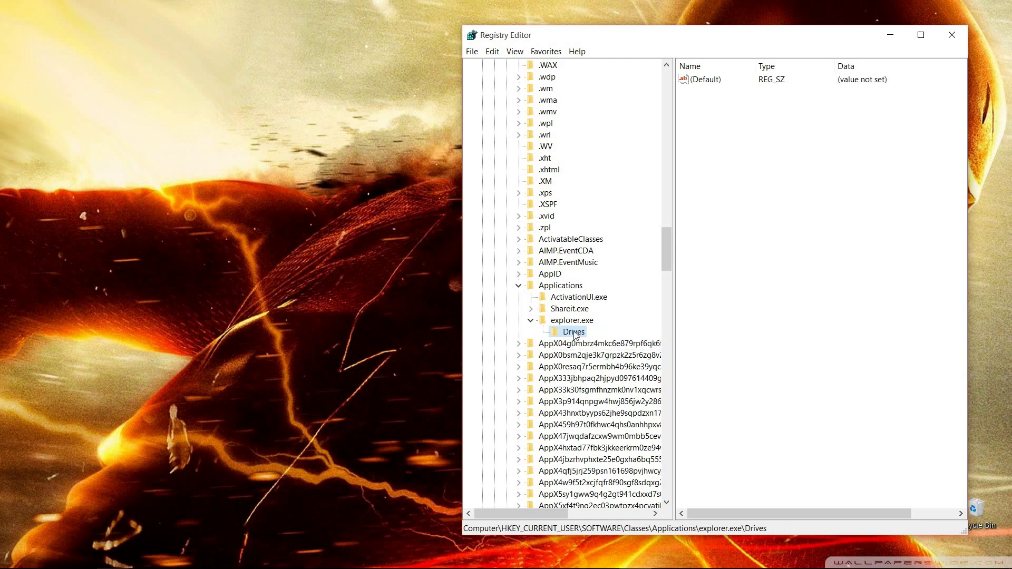
Create a subkey named c under the Drives key, checking the drive letters in This PC in File Explorer
right_click(574, 336)
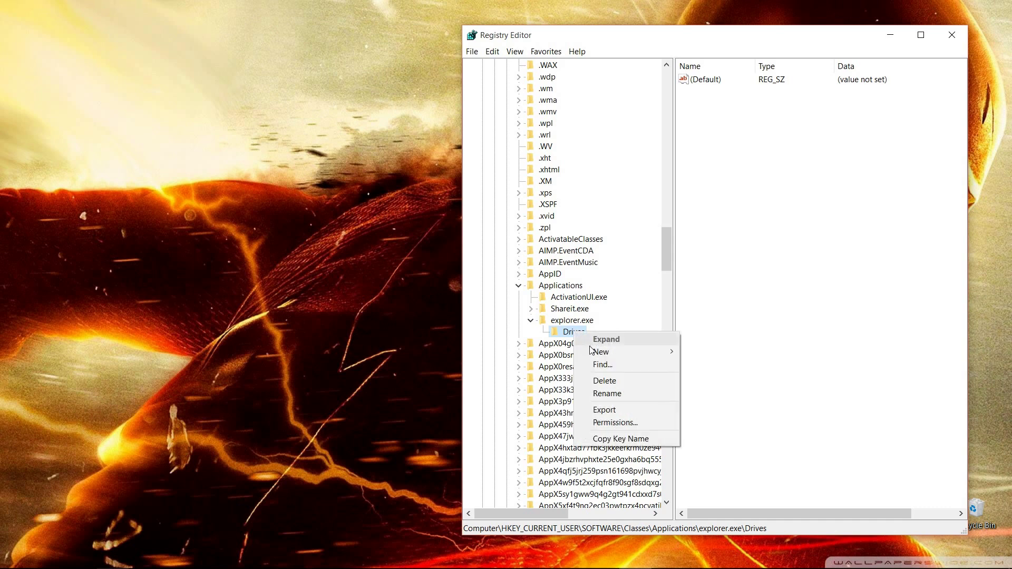
mouse_move(622, 351)
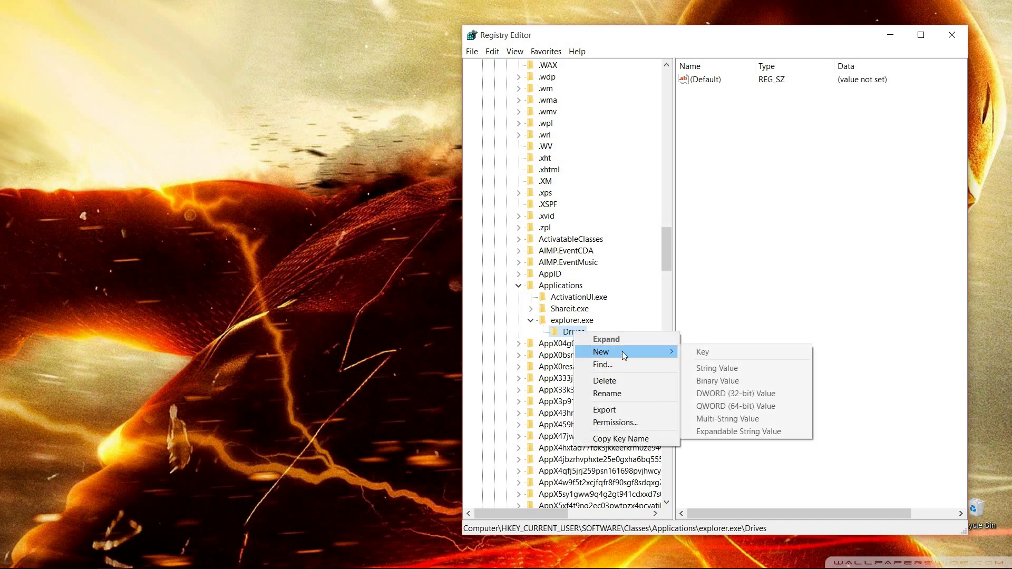
click(702, 351)
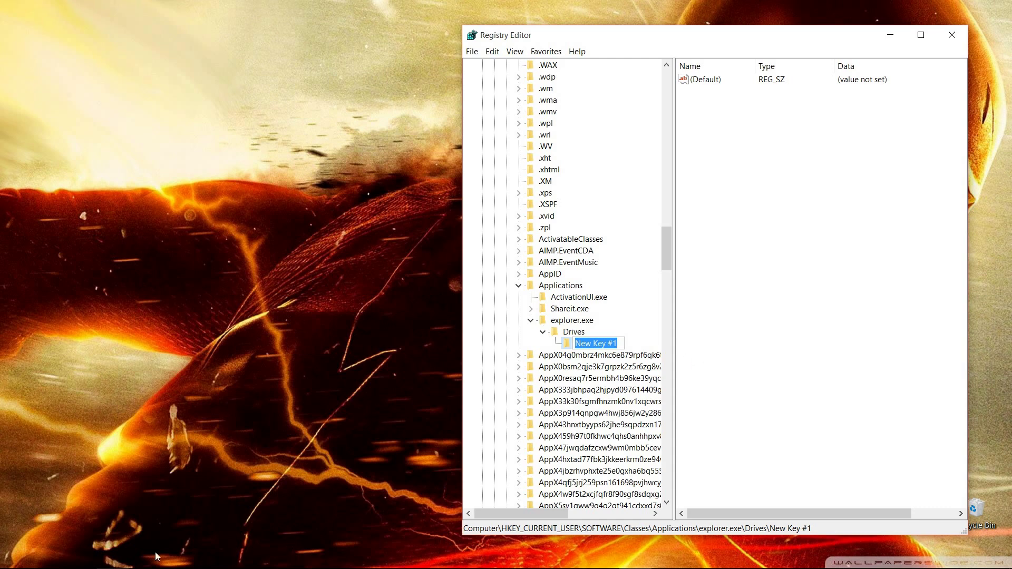
click(110, 561)
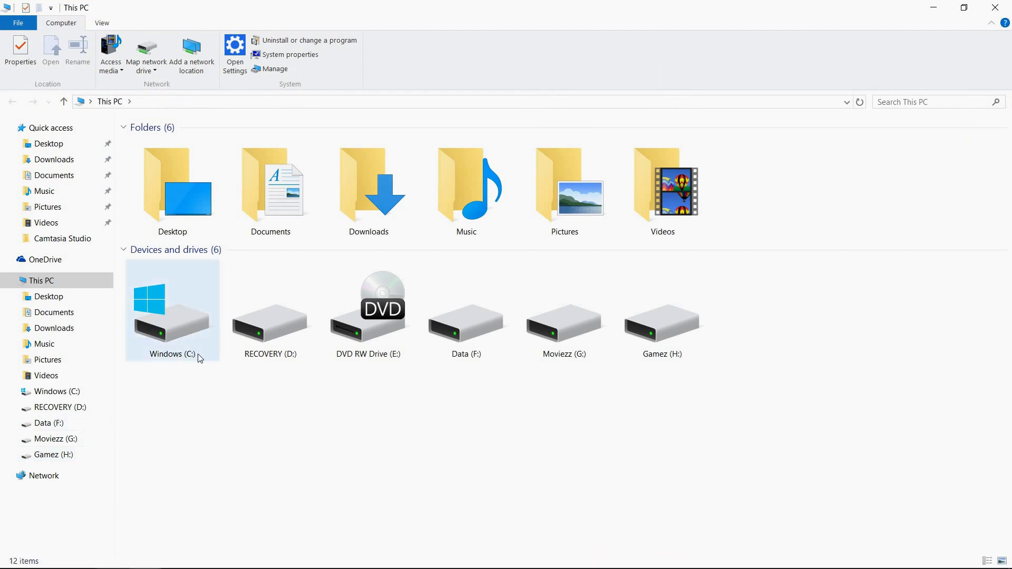
mouse_move(110, 568)
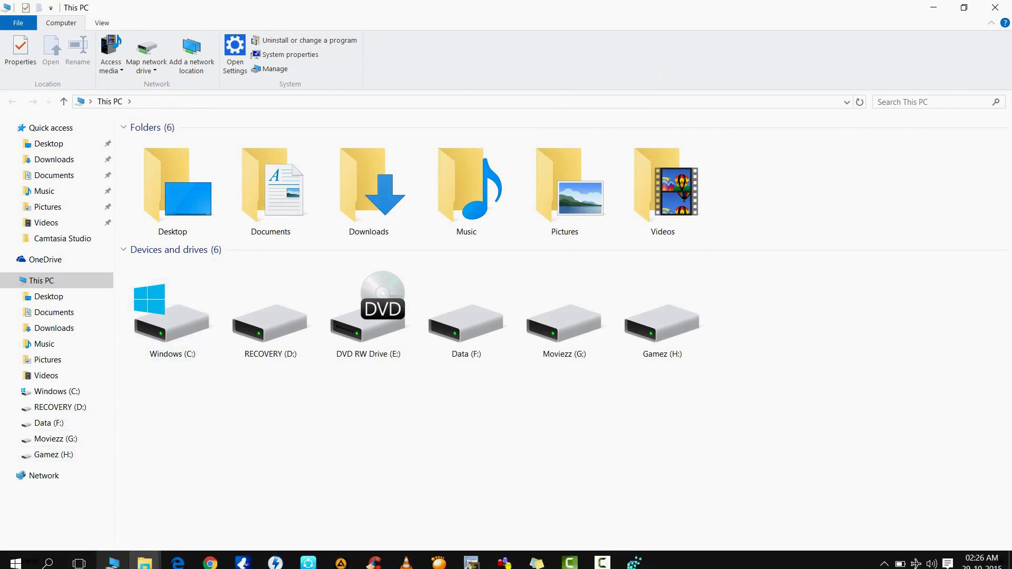
click(634, 562)
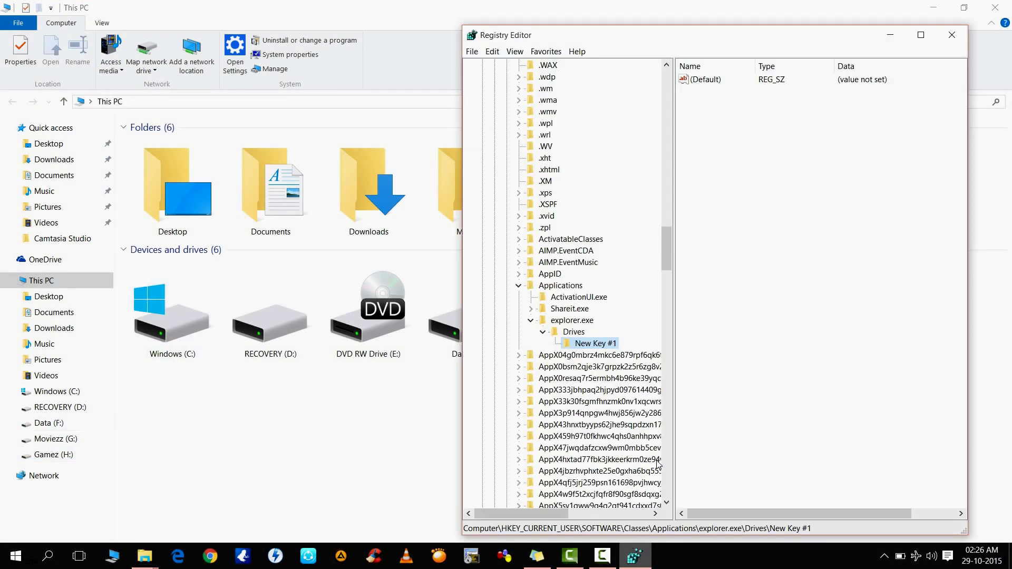
right_click(584, 345)
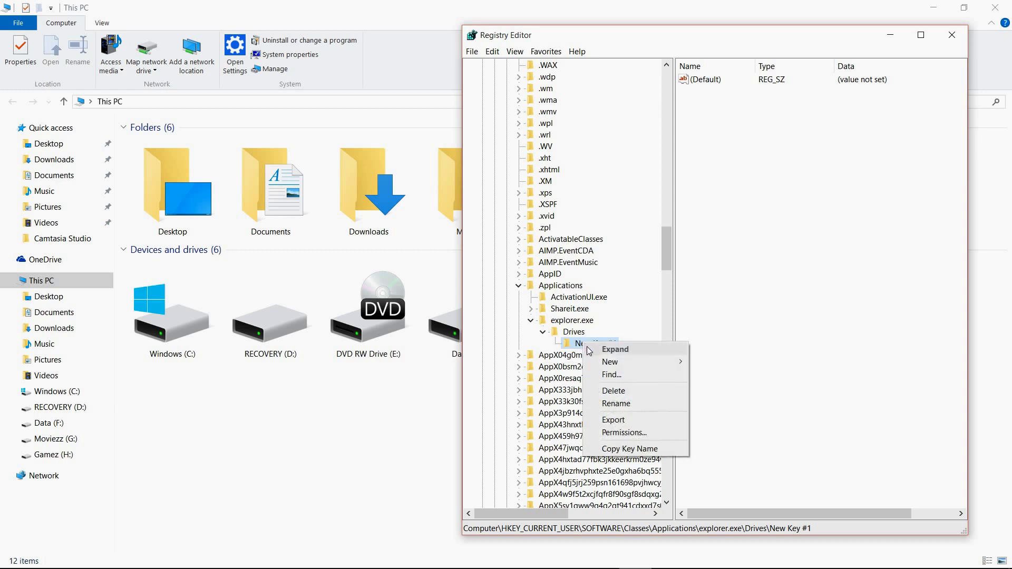
click(606, 403)
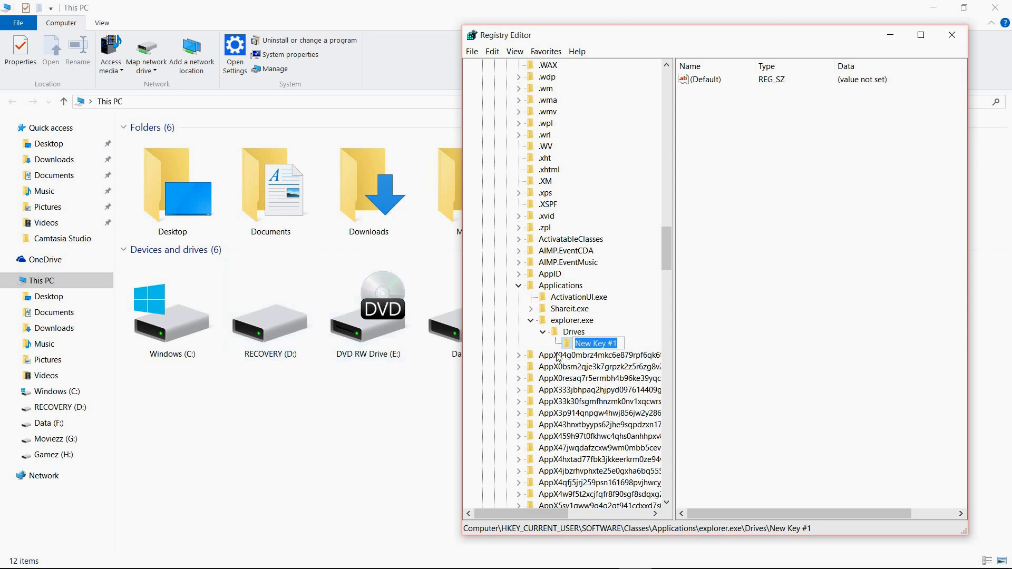
text(c)
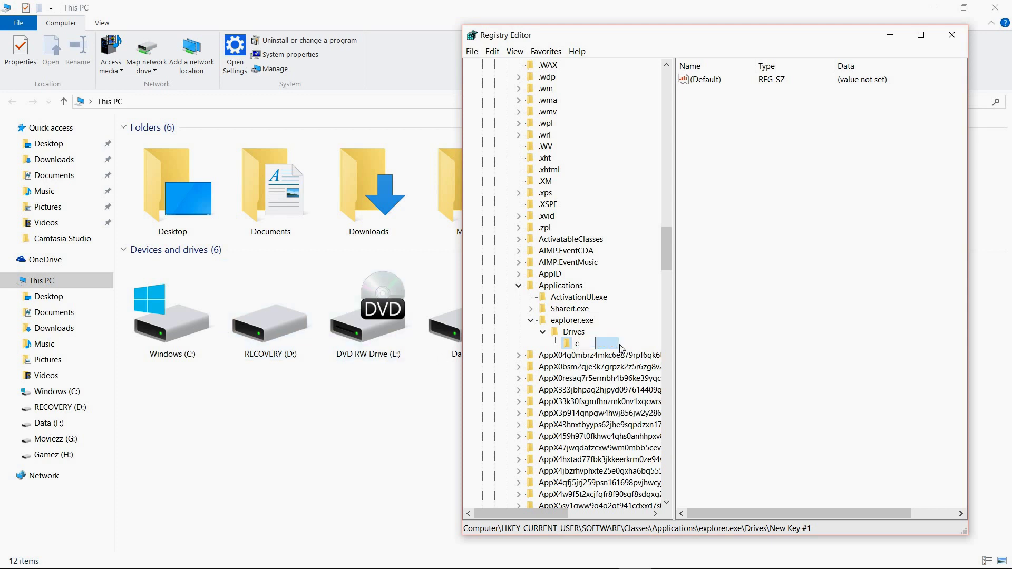
key(Return)
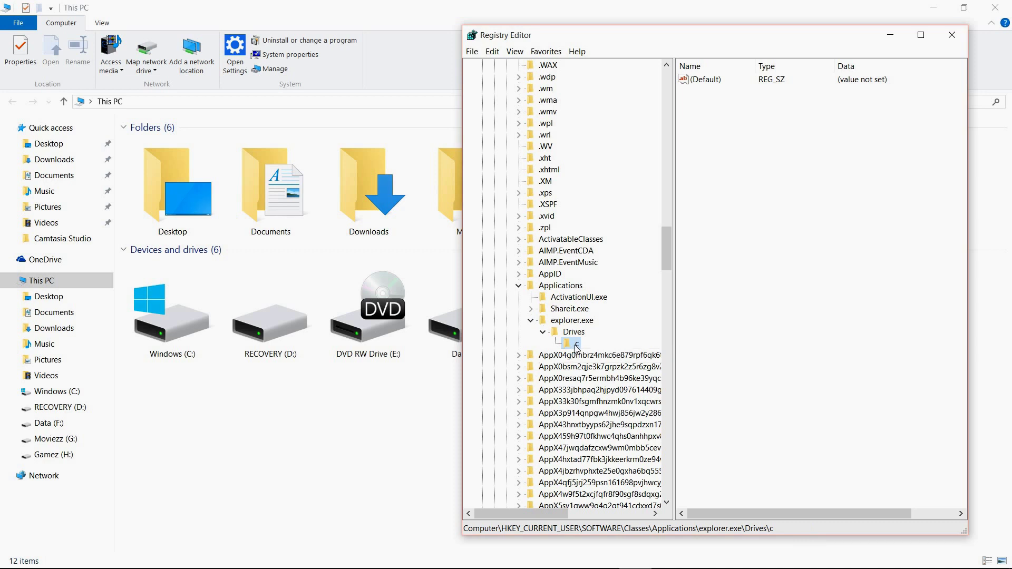
Create a subkey named defaulticon under the c key
right_click(576, 348)
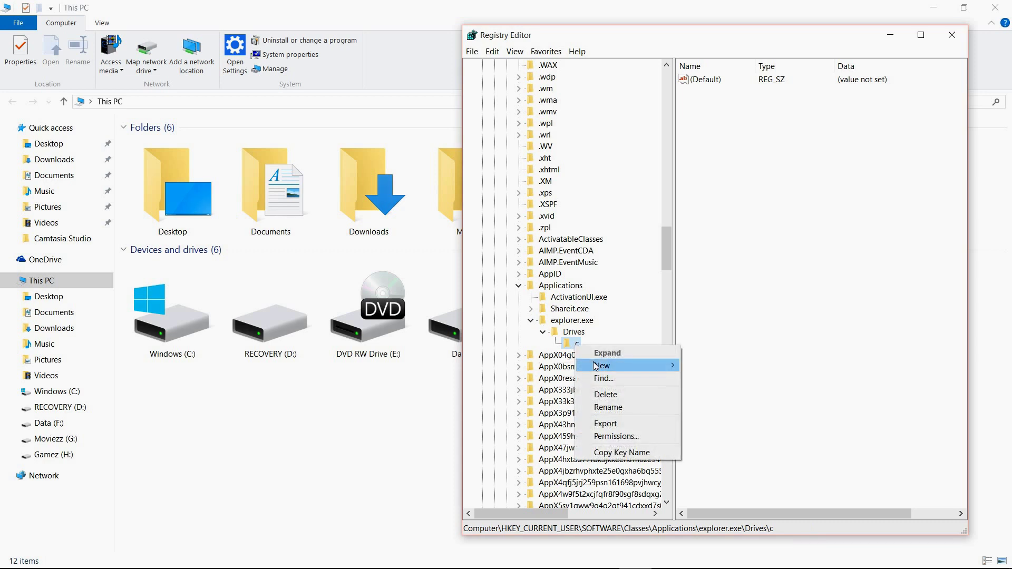
mouse_move(618, 367)
click(717, 366)
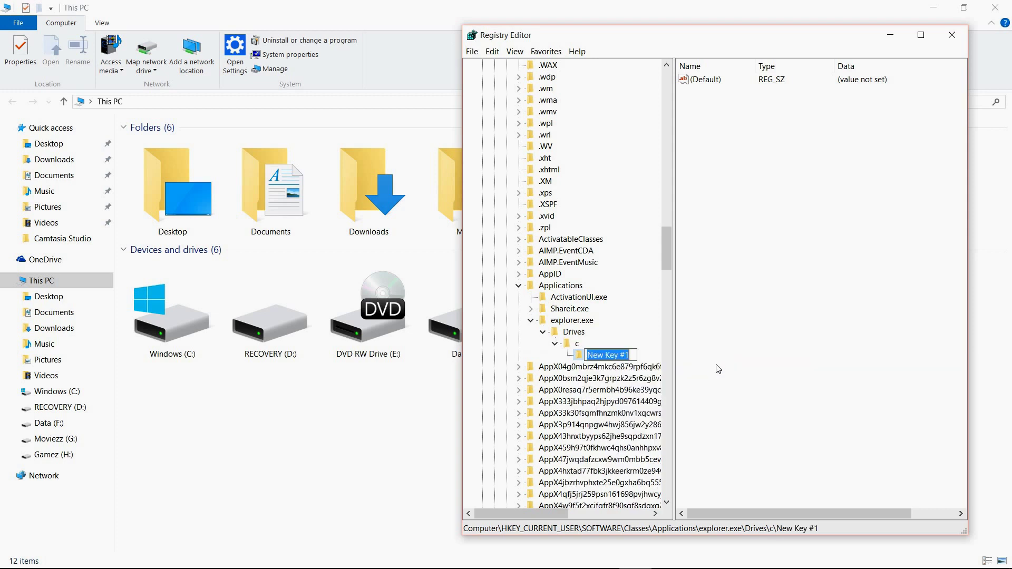
text(d)
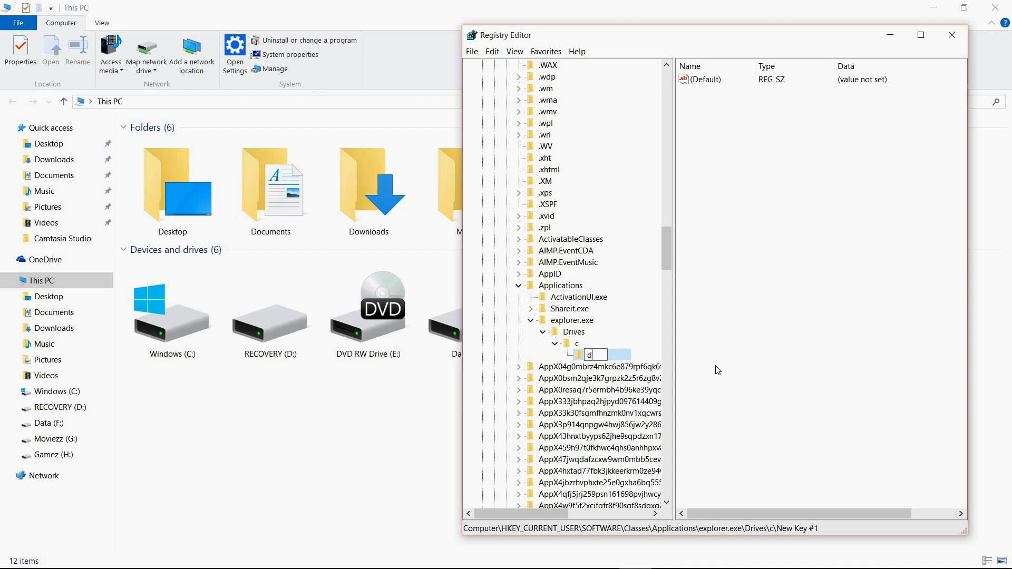
text(efaulticon)
key(Return)
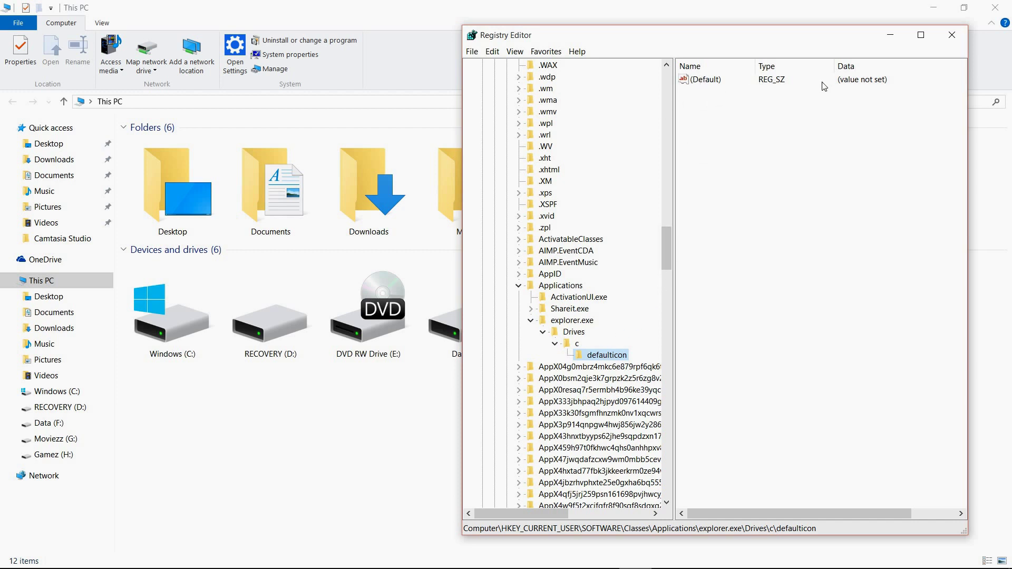
Open the (Default) value of the defaulticon key for editing and browse File Explorer to F:\Software\Icons\Icon-scardi-by-Shek-0101
right_click(710, 82)
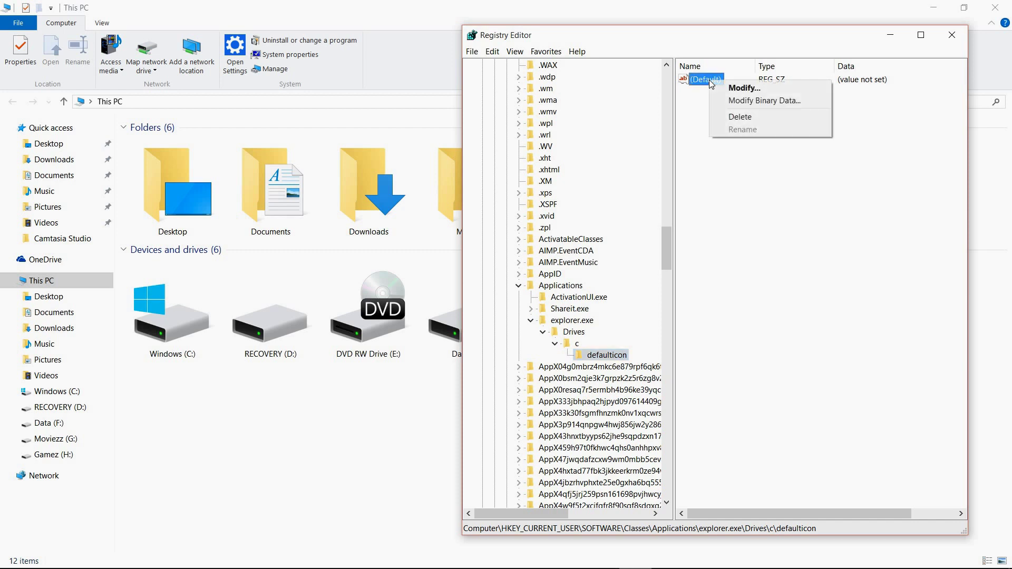
click(743, 90)
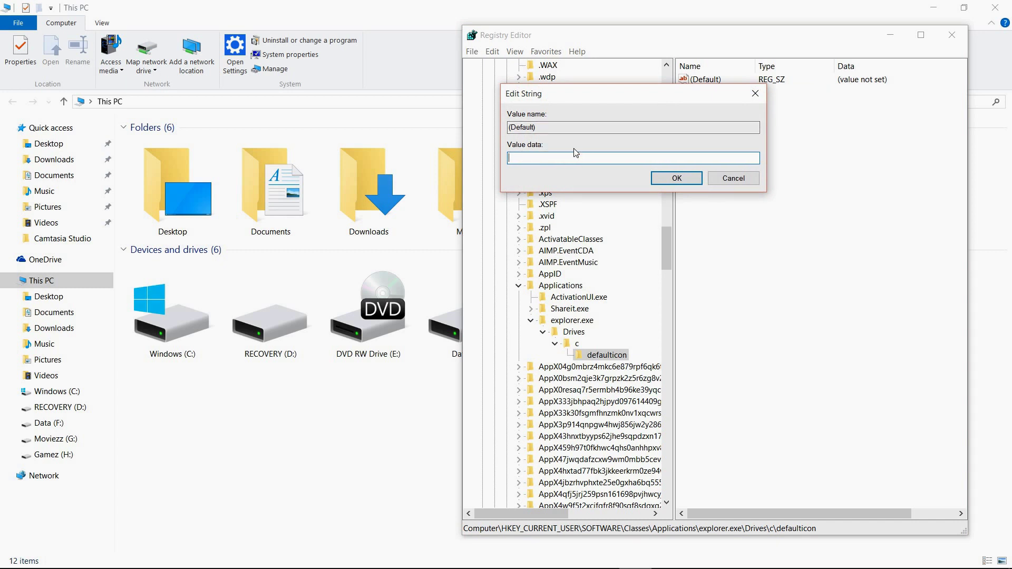
click(430, 402)
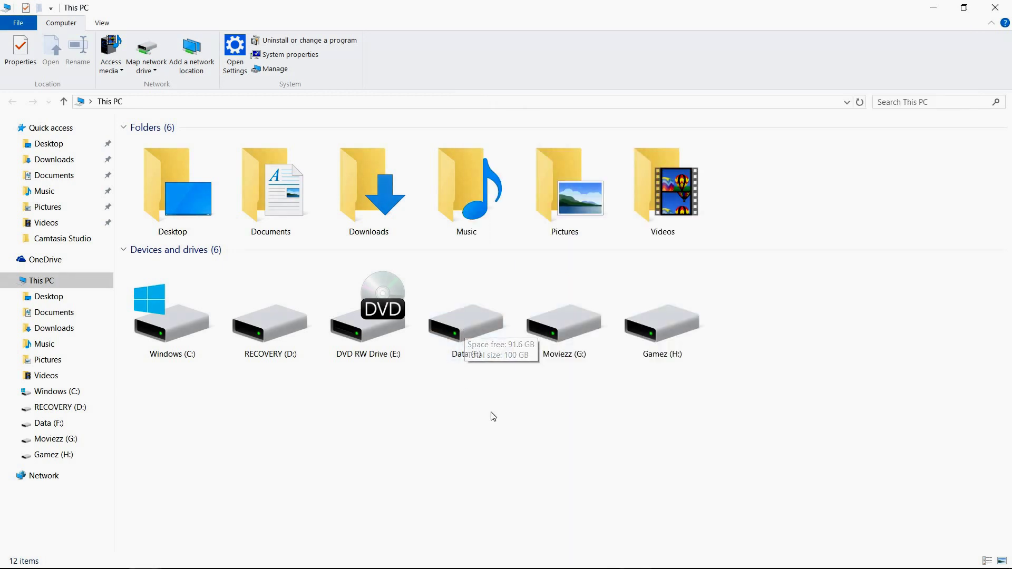
double_click(473, 343)
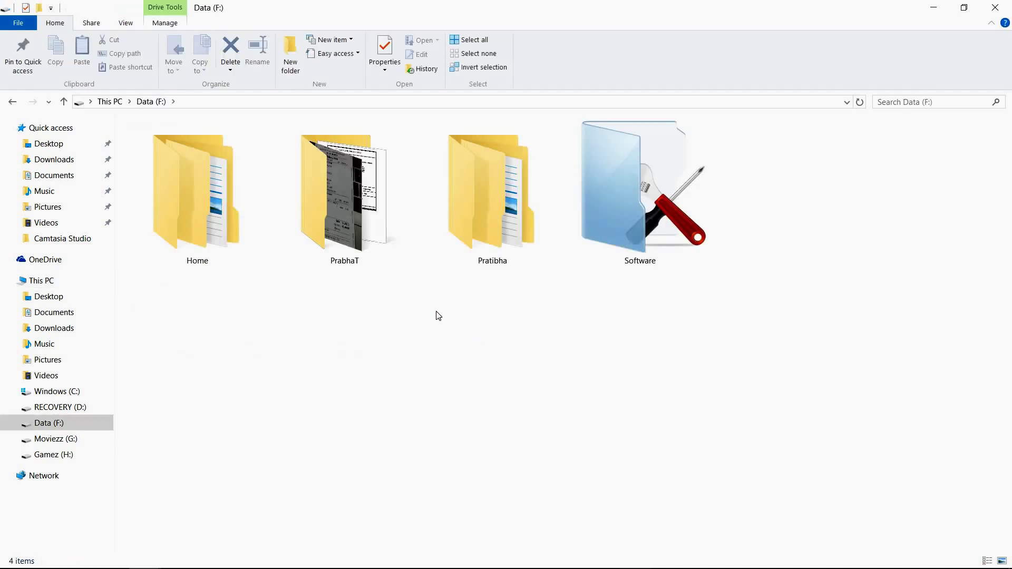
double_click(644, 214)
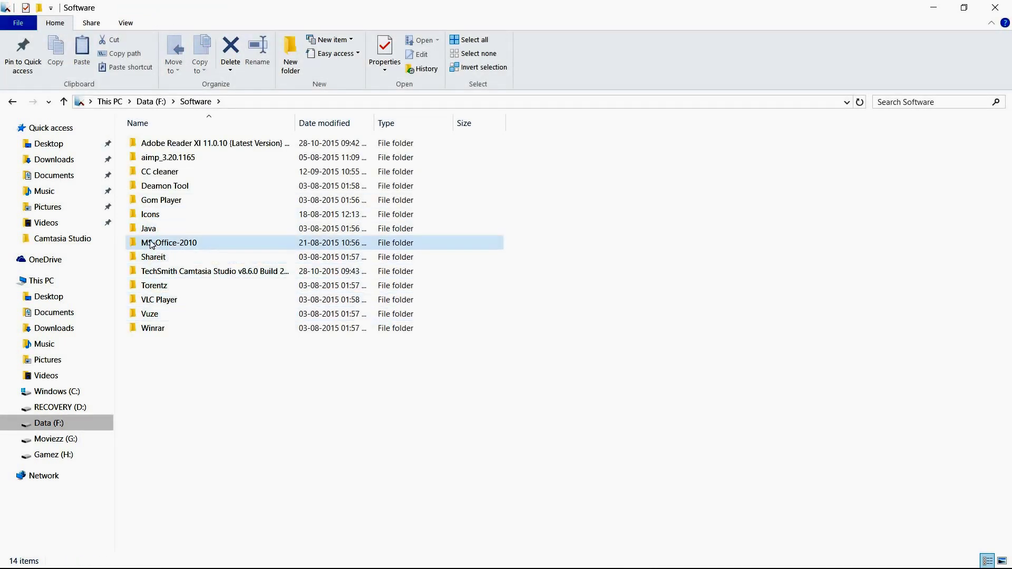
click(149, 218)
double_click(150, 220)
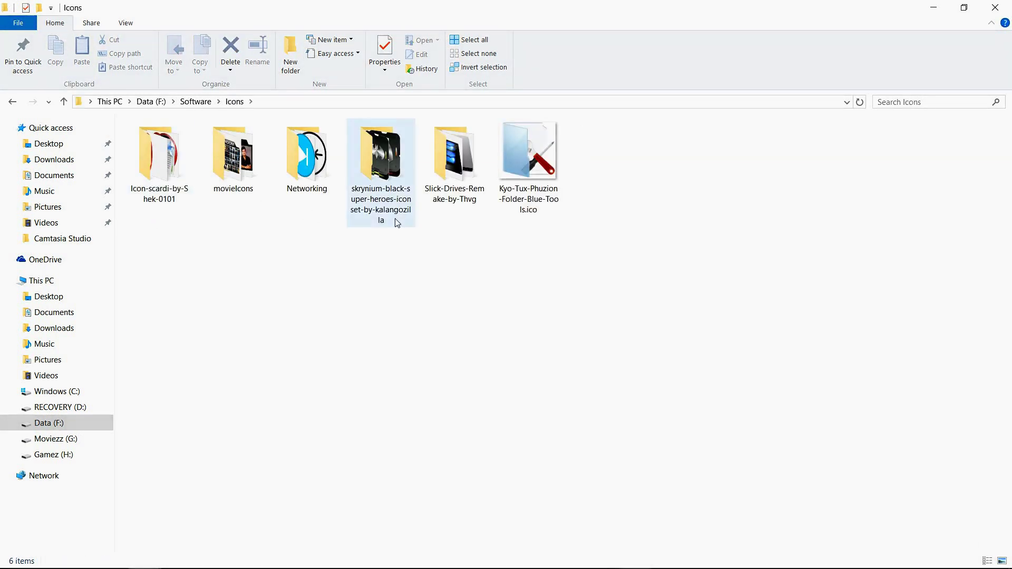
click(153, 162)
double_click(153, 162)
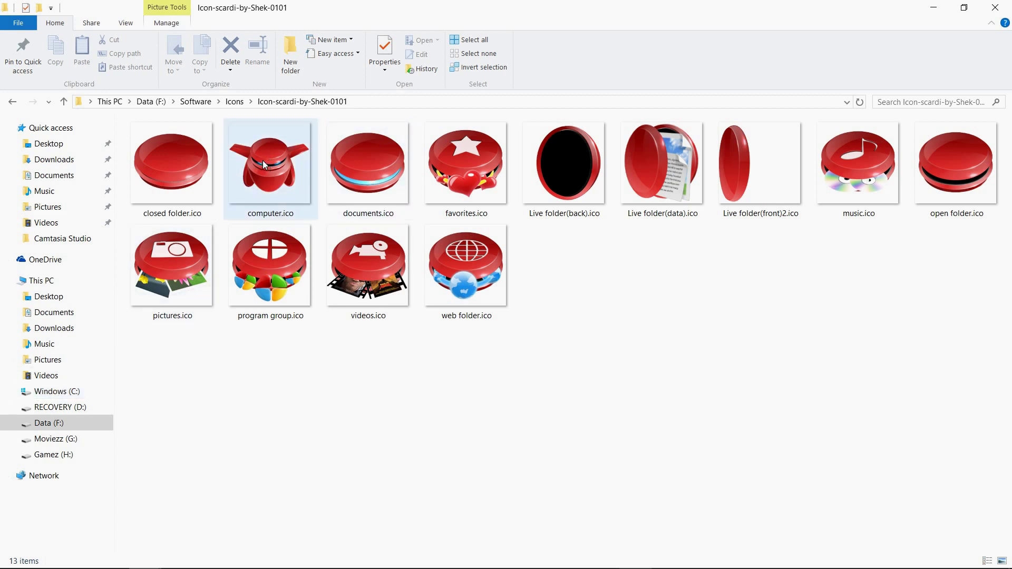
Copy the icon folder's path F:\Software\Icons\Icon-scardi-by-Shek-0101 and paste it as the (Default) value data in the Registry Editor
click(415, 106)
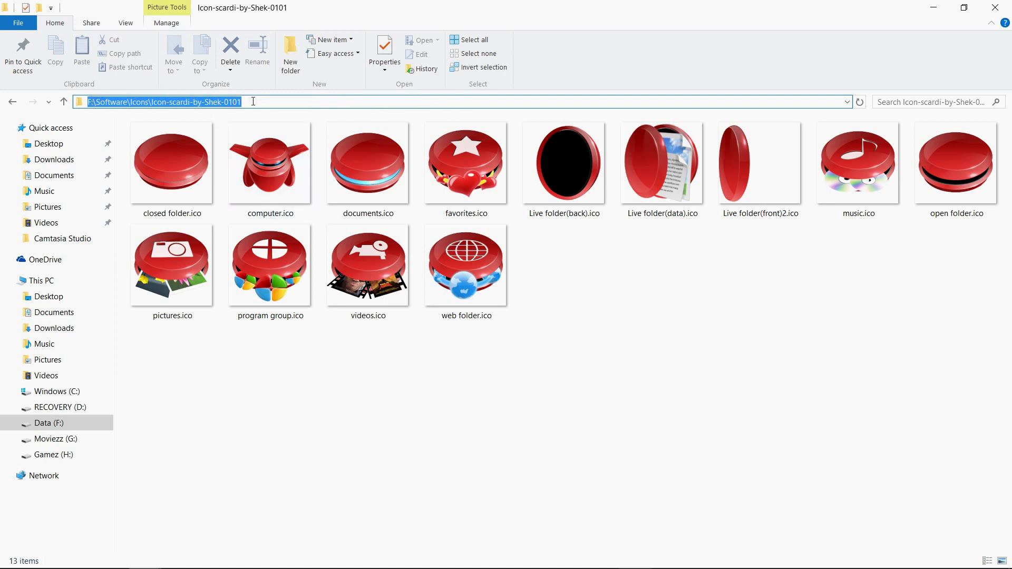
right_click(225, 102)
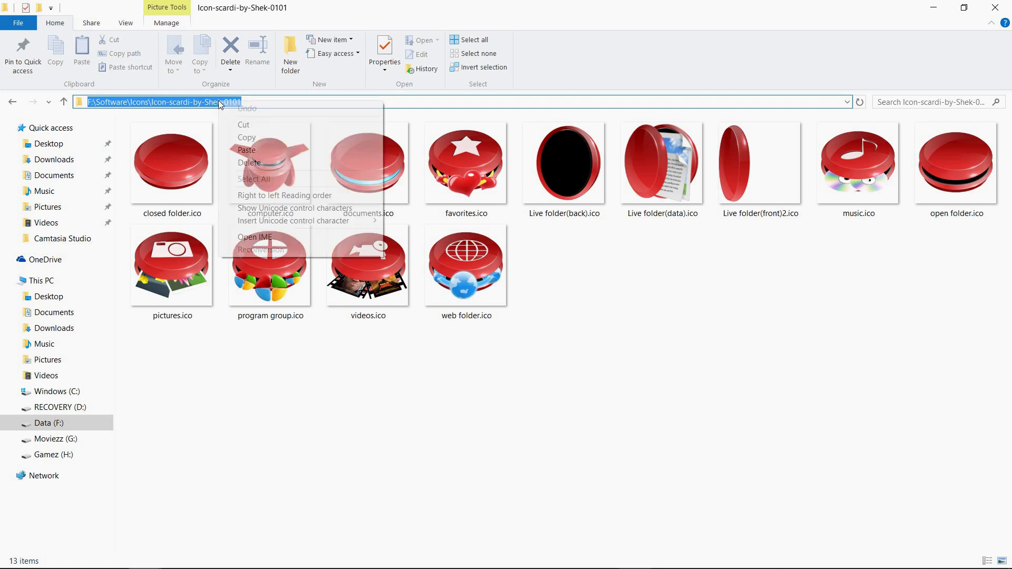
click(246, 143)
mouse_move(337, 566)
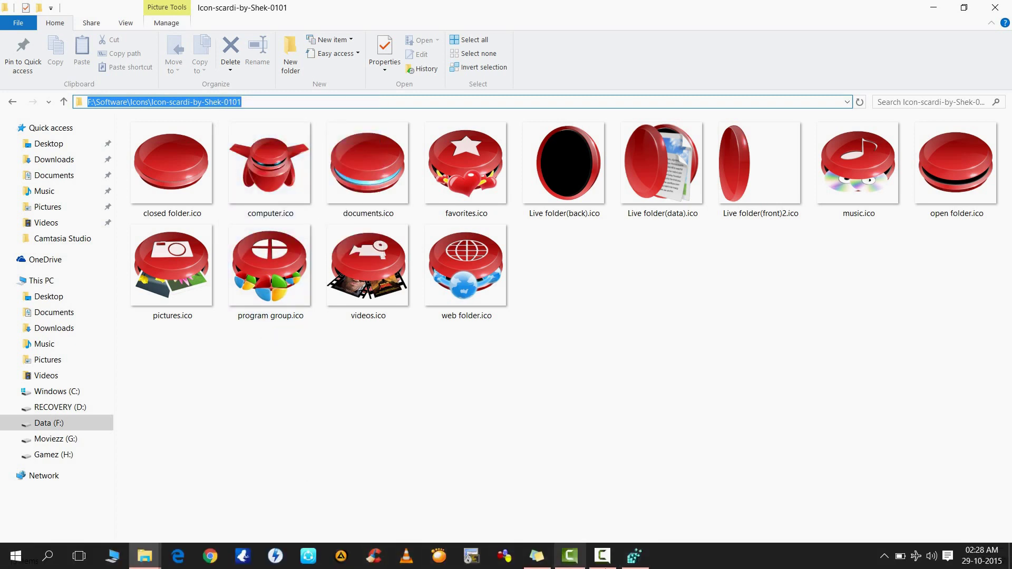
click(630, 560)
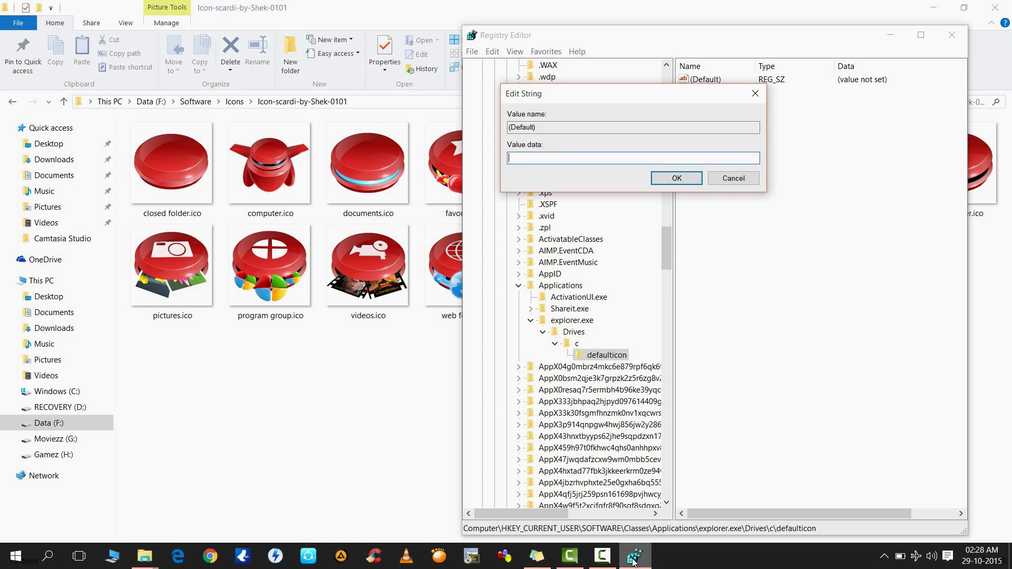
right_click(518, 158)
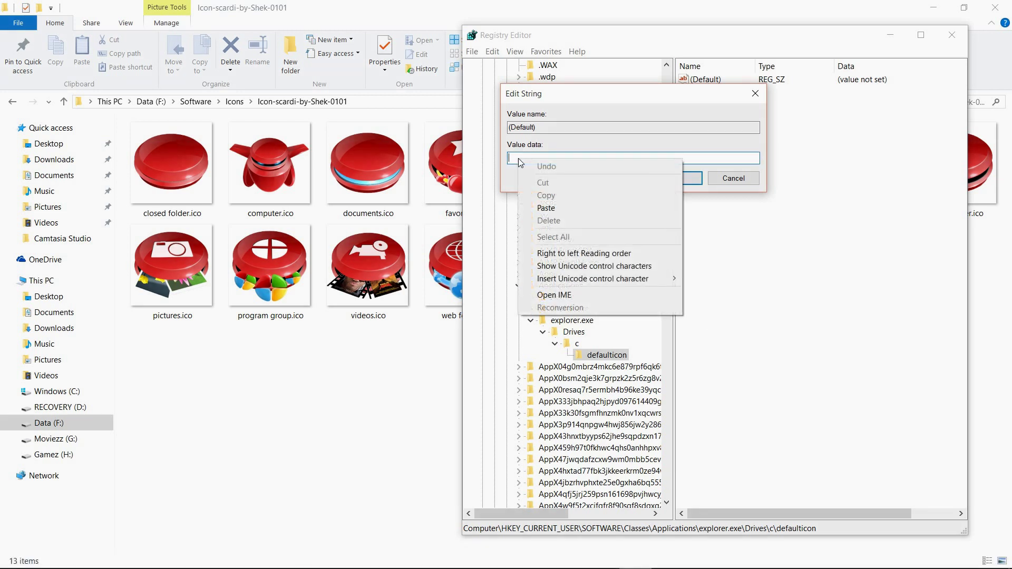
click(546, 207)
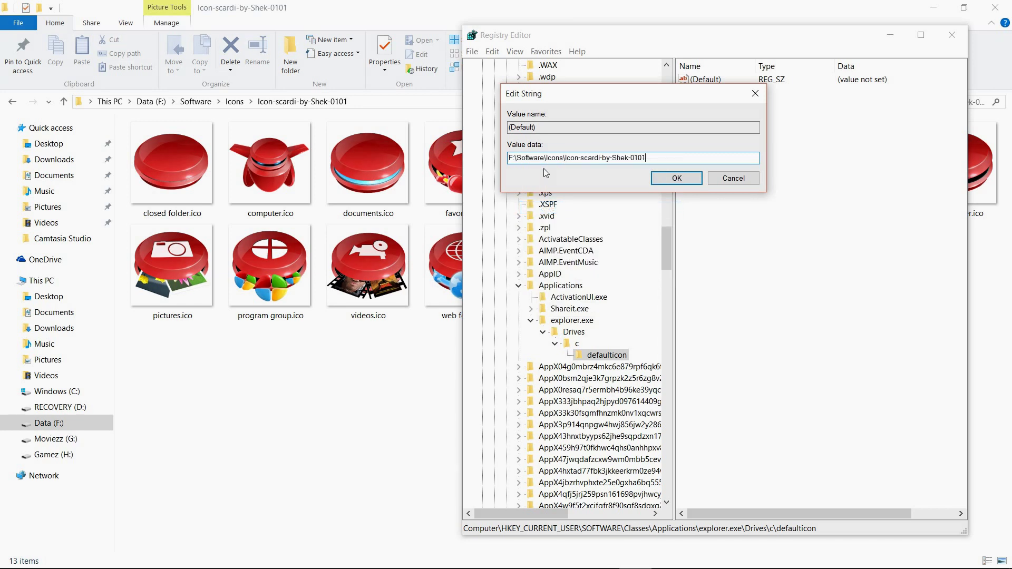
Append a backslash to the folder path in the value data and copy the file name of computer.ico in File Explorer
click(329, 103)
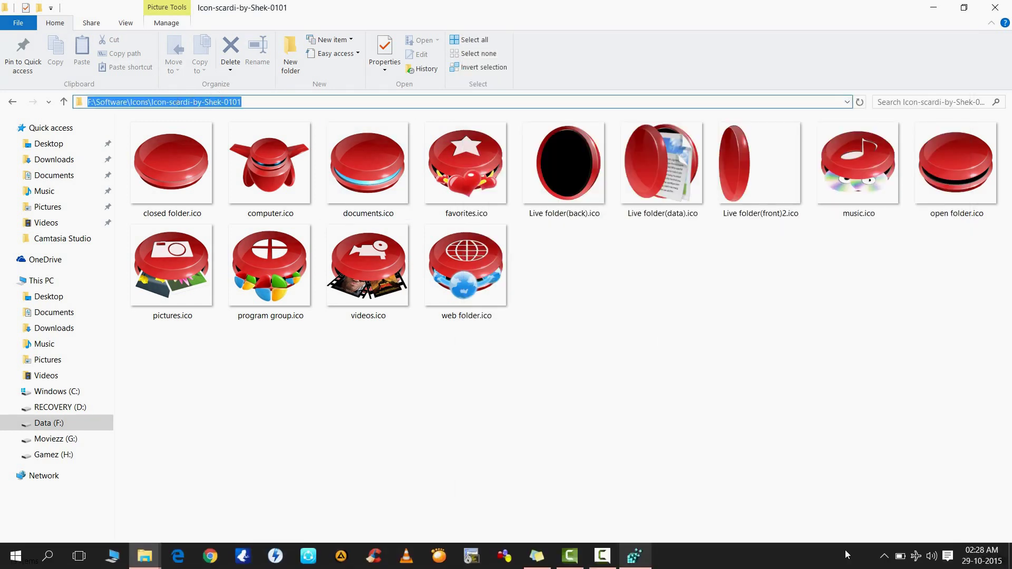
click(637, 554)
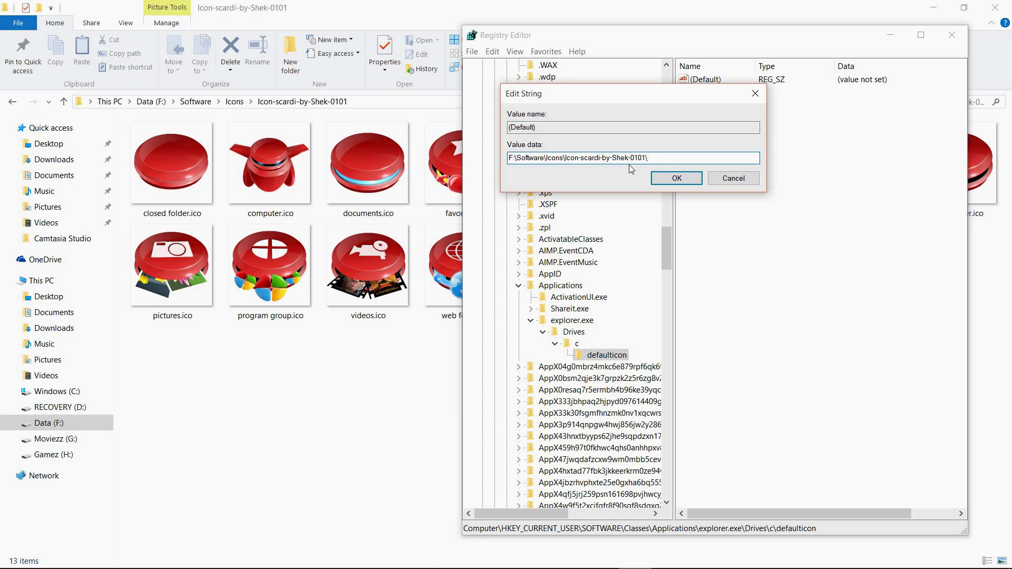
click(413, 357)
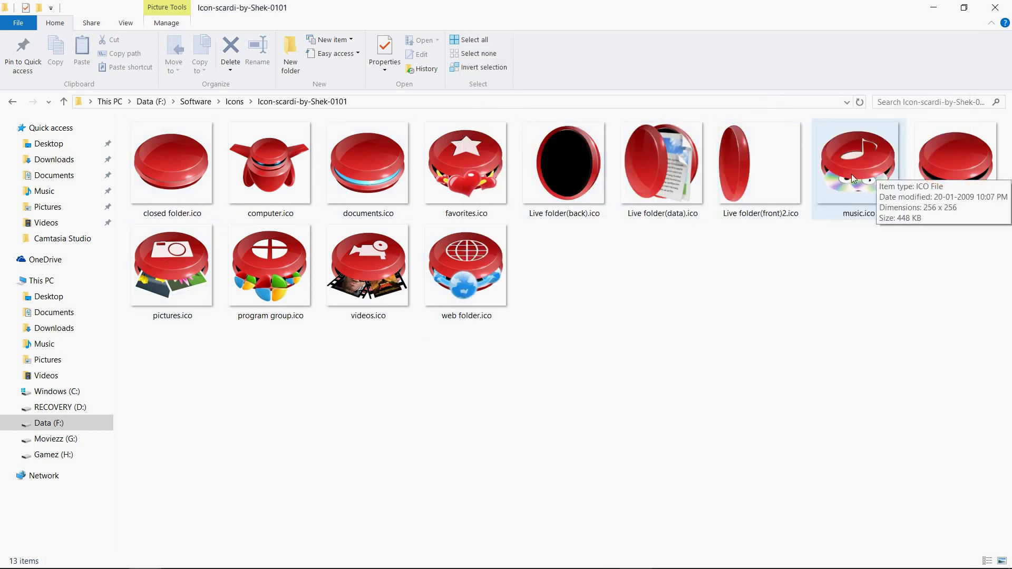
click(265, 179)
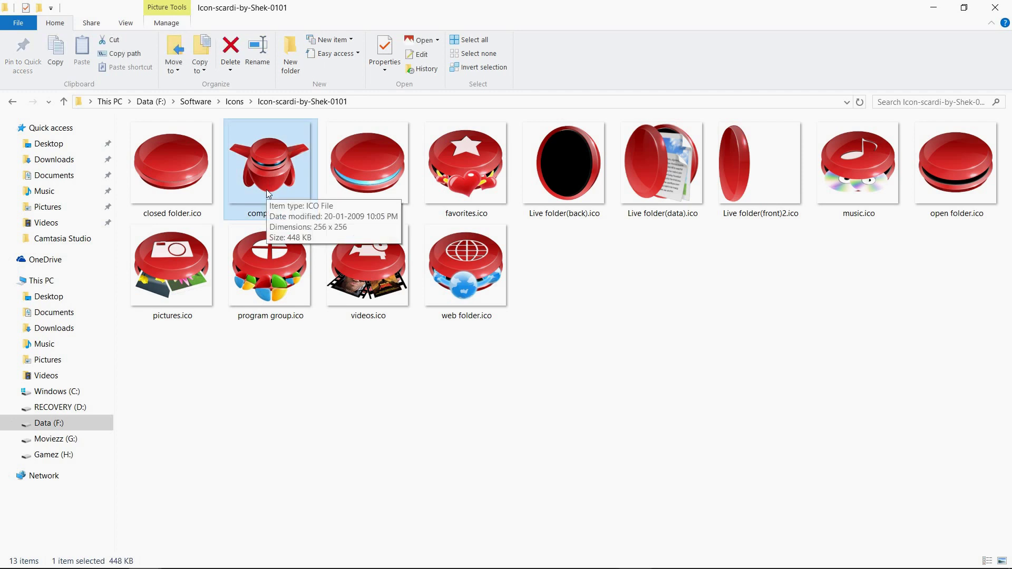
right_click(266, 190)
click(311, 499)
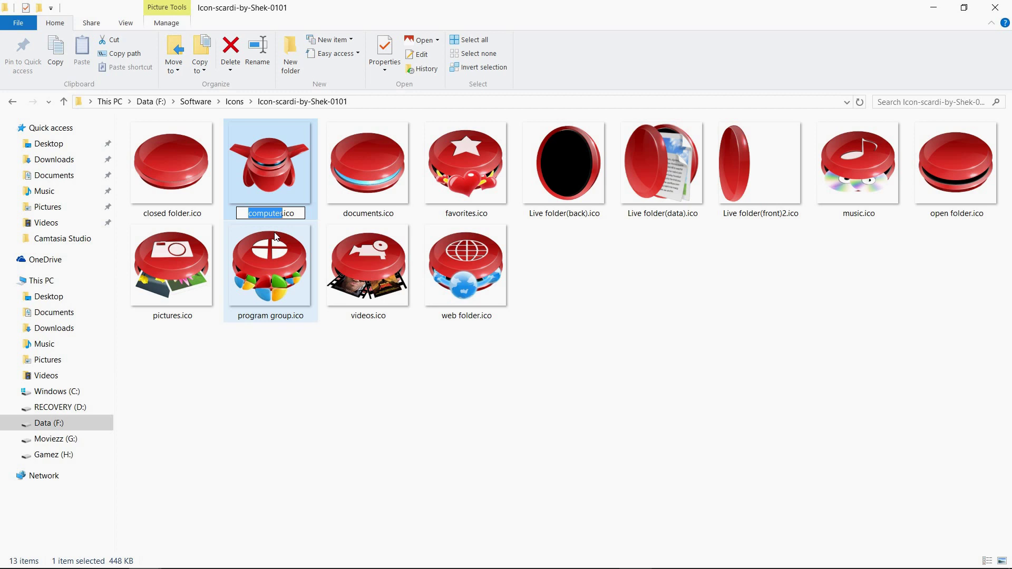
right_click(266, 216)
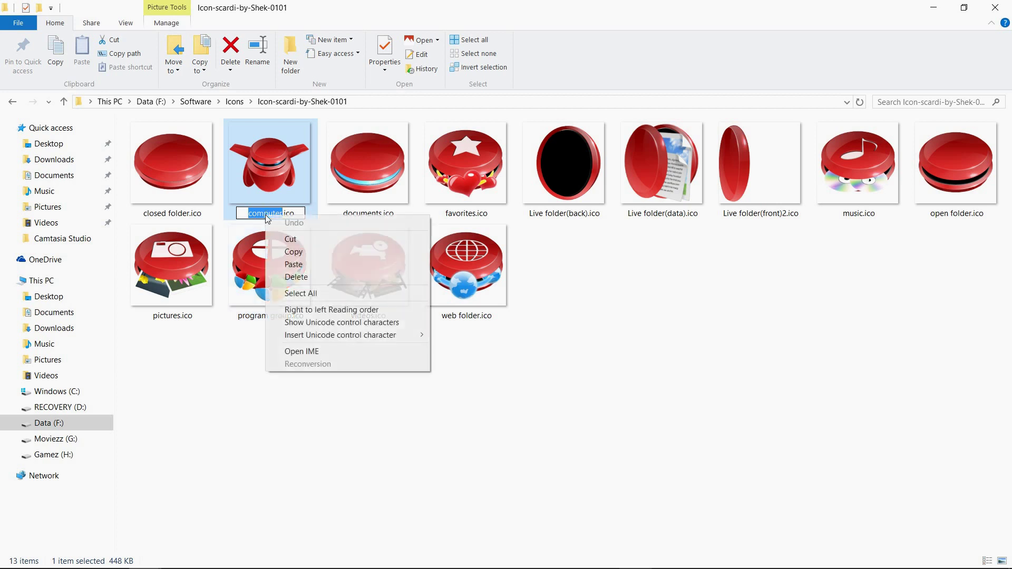
click(293, 252)
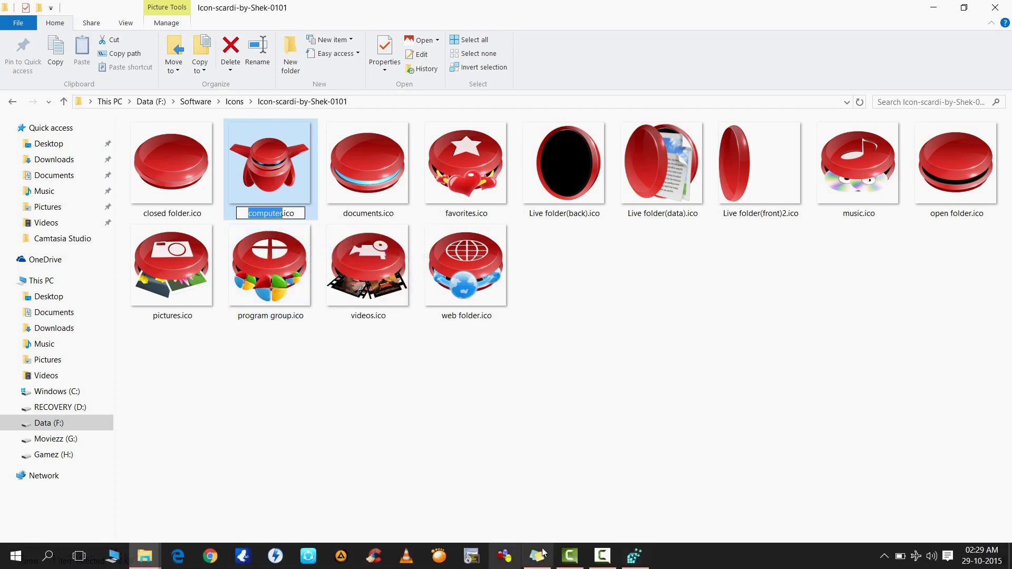
Complete the (Default) value data in the Registry Editor as F:\Software\Icons\Icon-scardi-by-Shek-0101\computer.ico and save it
click(637, 563)
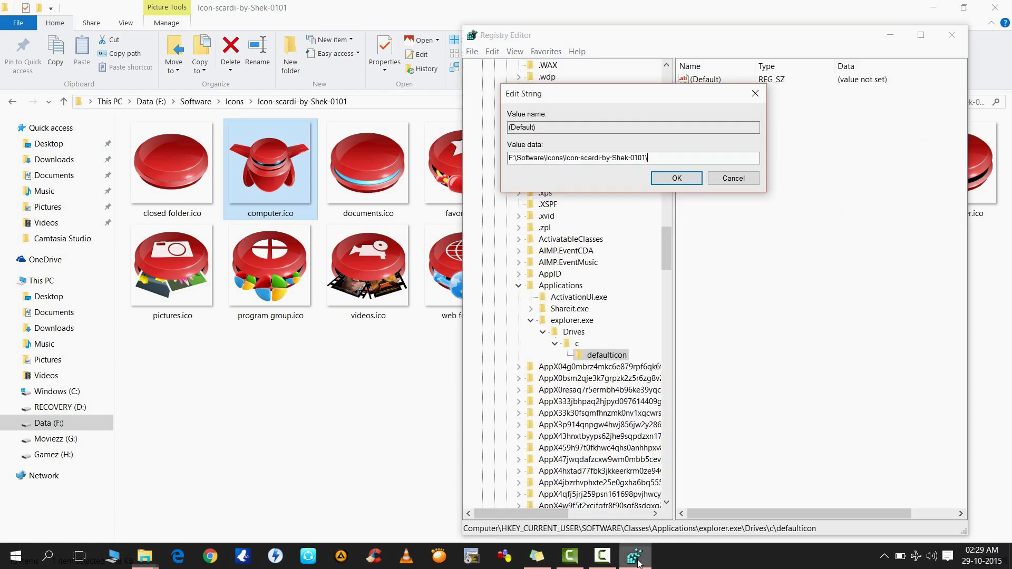
right_click(656, 159)
click(694, 204)
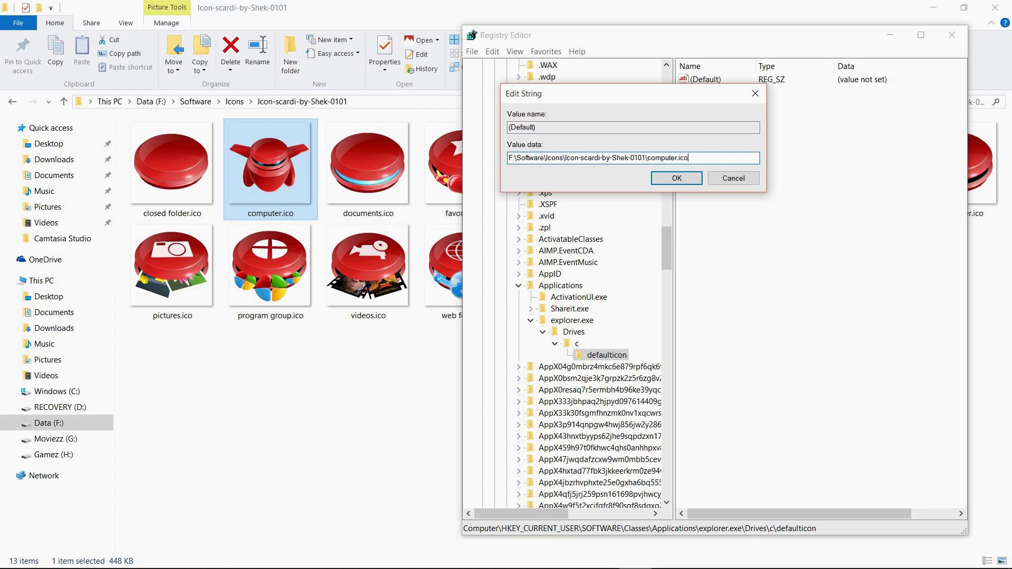
click(677, 178)
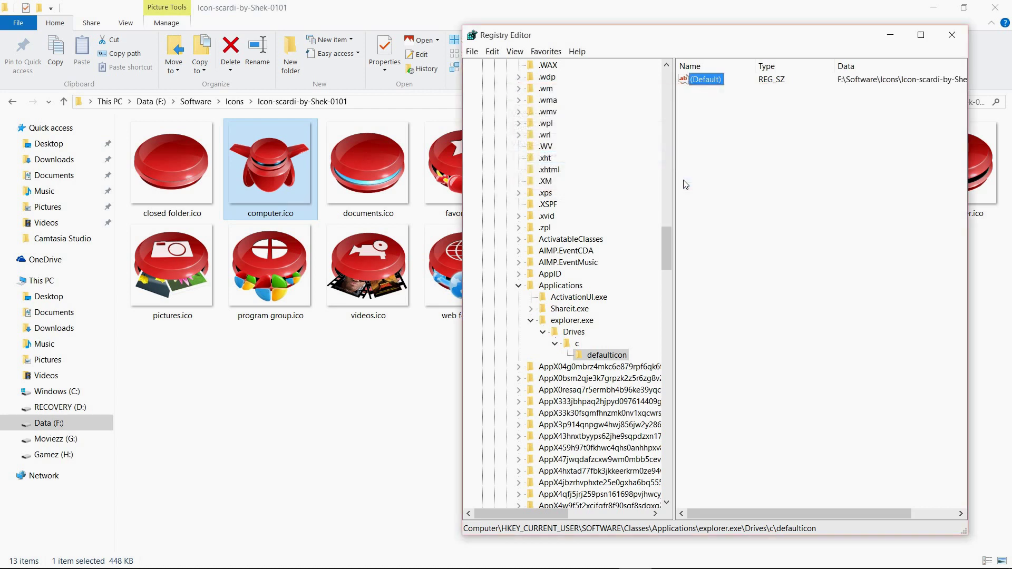
Minimize the Registry Editor and check the Windows (C:) drive's icon under This PC in File Explorer
click(892, 41)
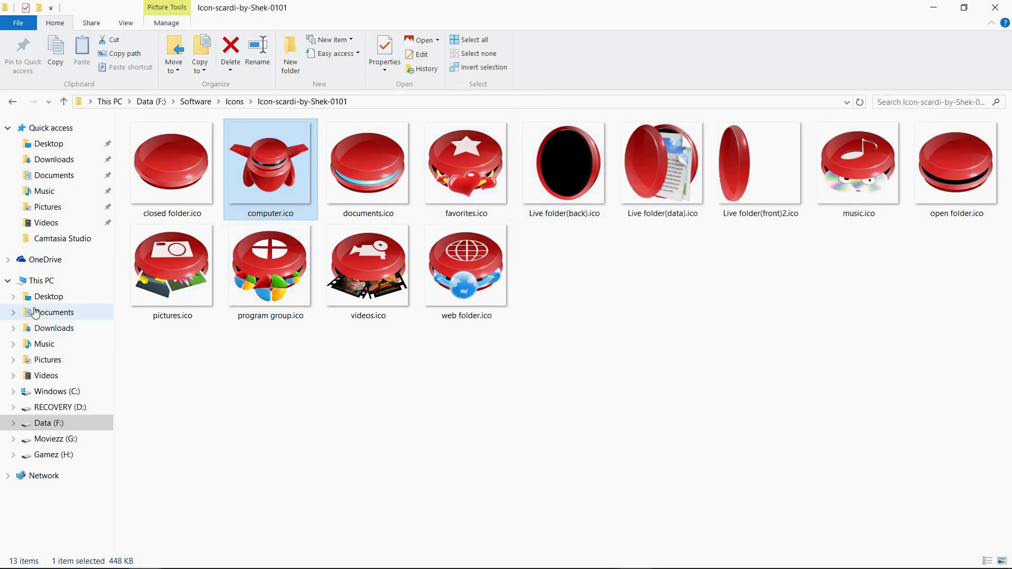
click(48, 280)
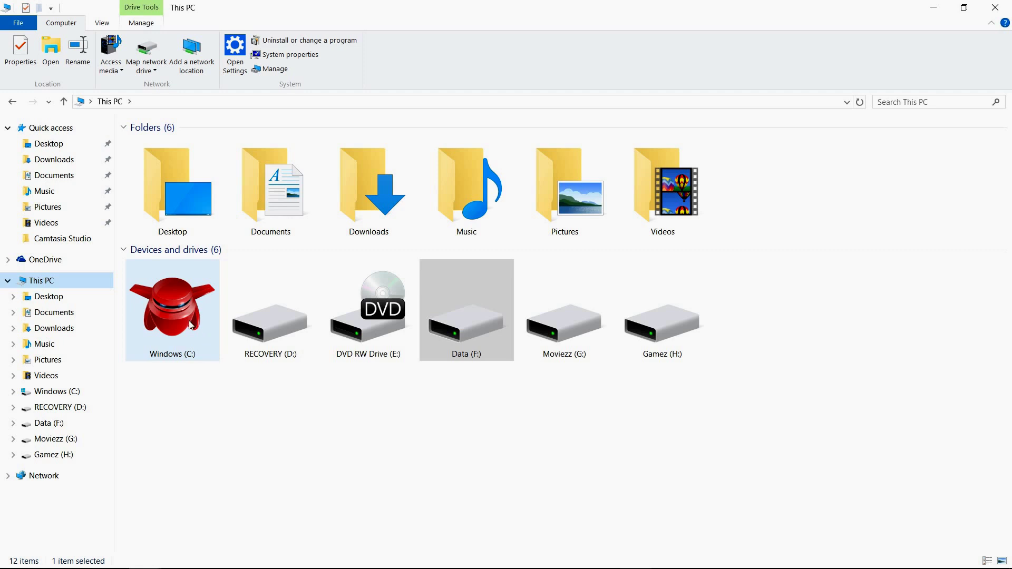
mouse_move(191, 325)
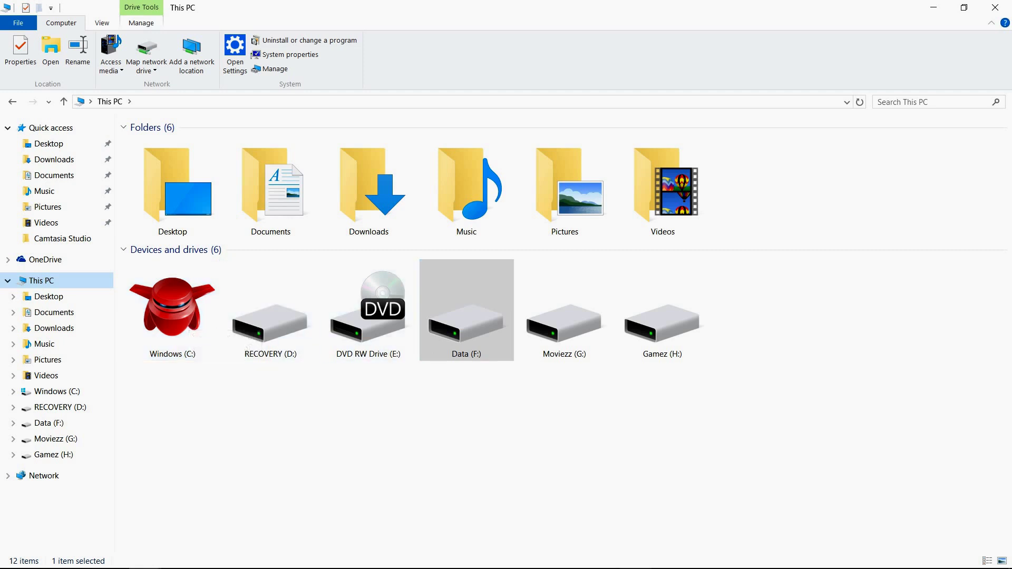
Create a subkey named f under the Drives key for the Data (F:) drive, with a defaulticon subkey inside it
mouse_move(623, 564)
click(479, 321)
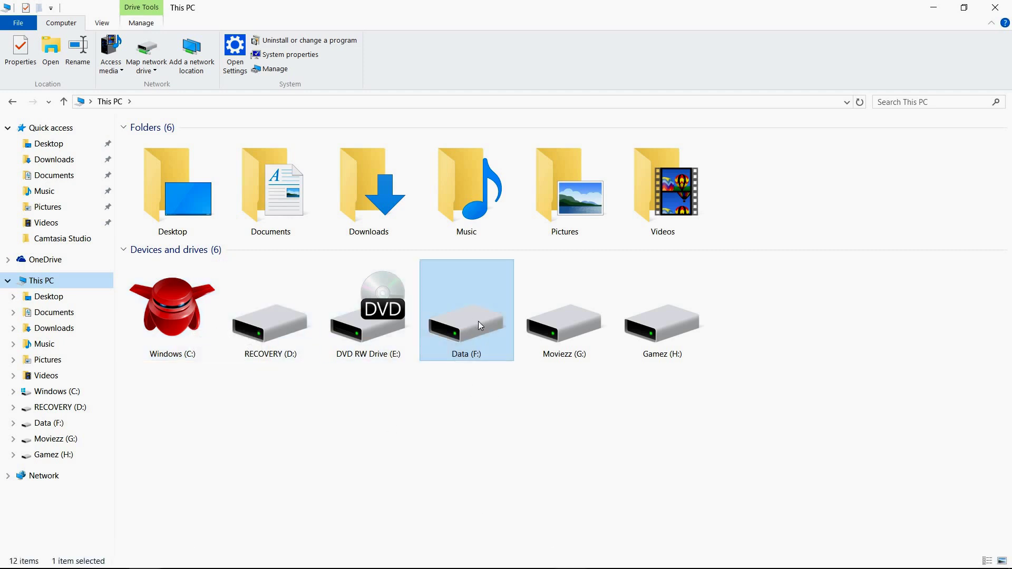
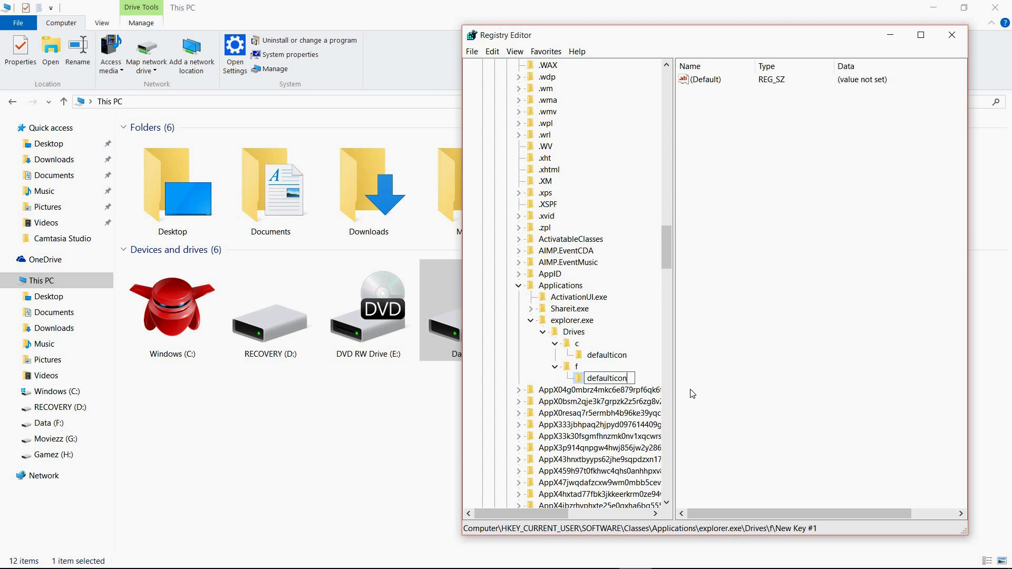
key(Return)
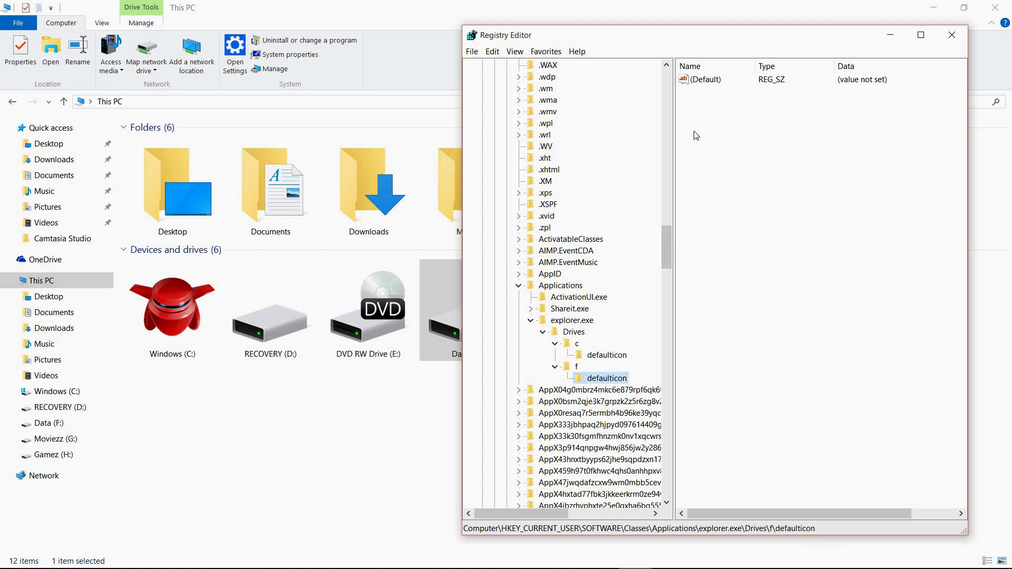
Open the (Default) value of f\defaulticon for editing and browse File Explorer to F:\Software\Icons\skrynium-black-super-heroes-iconset-by-kalangozilla
right_click(713, 81)
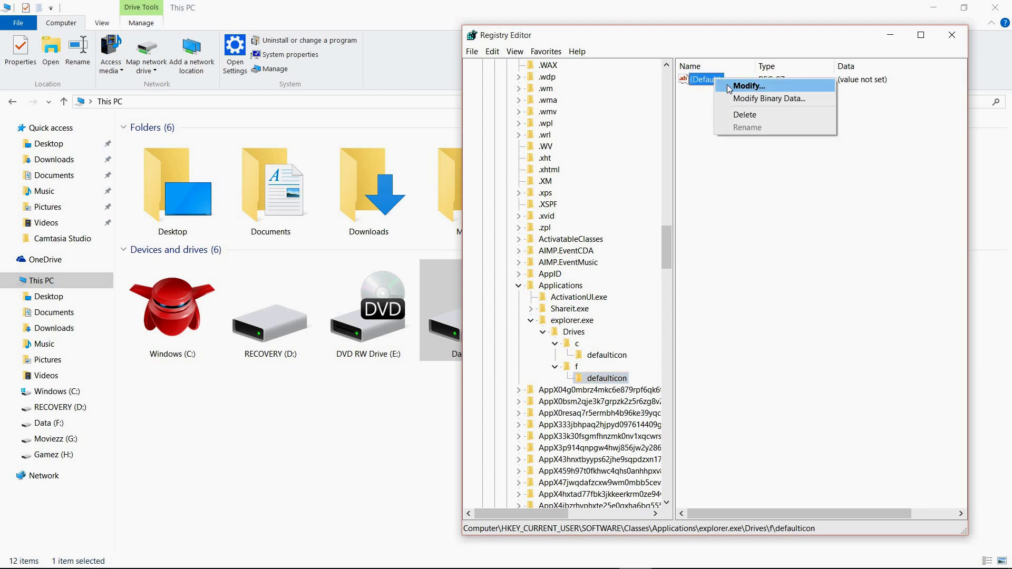
click(748, 86)
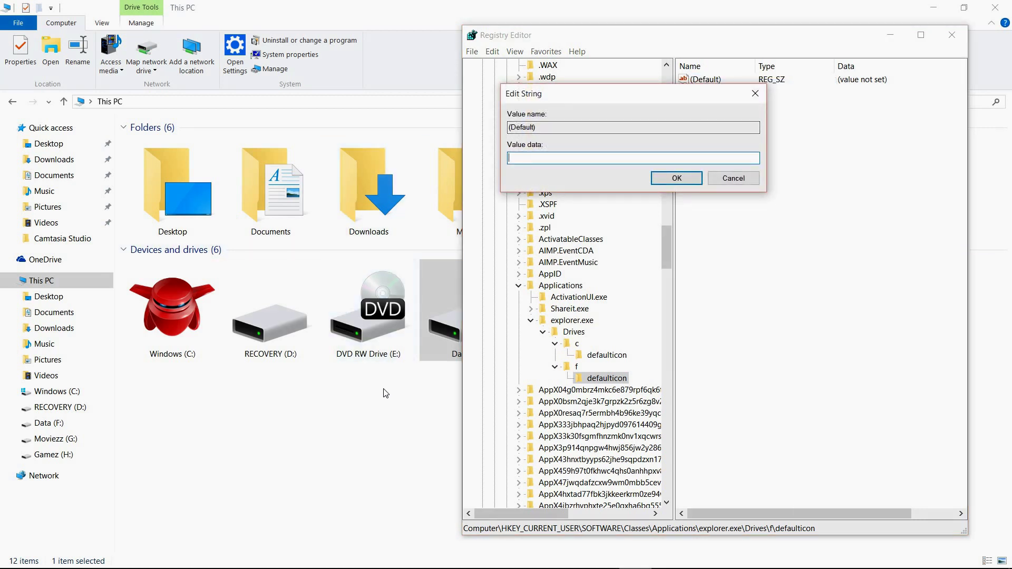
click(387, 408)
double_click(479, 335)
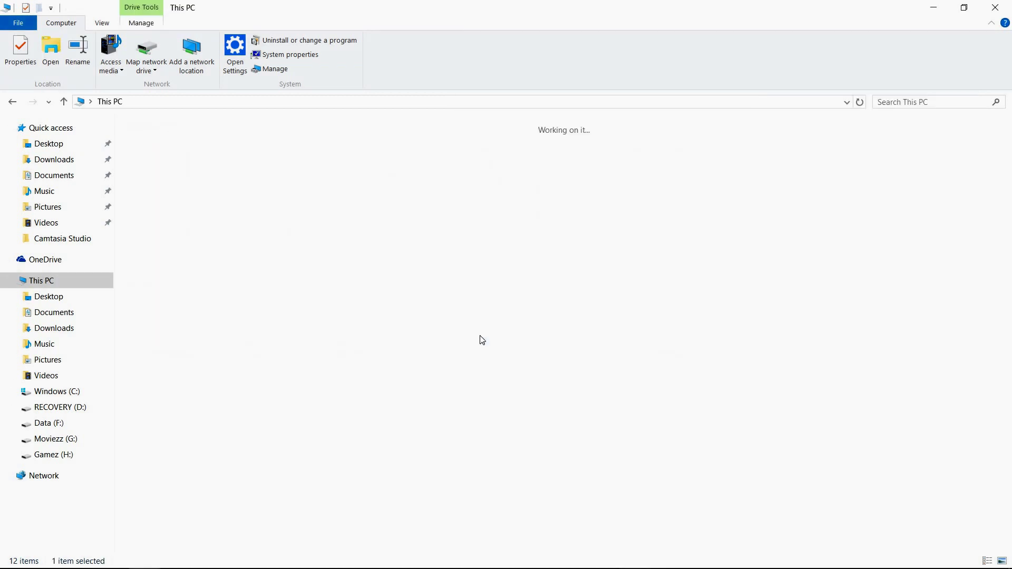
double_click(598, 220)
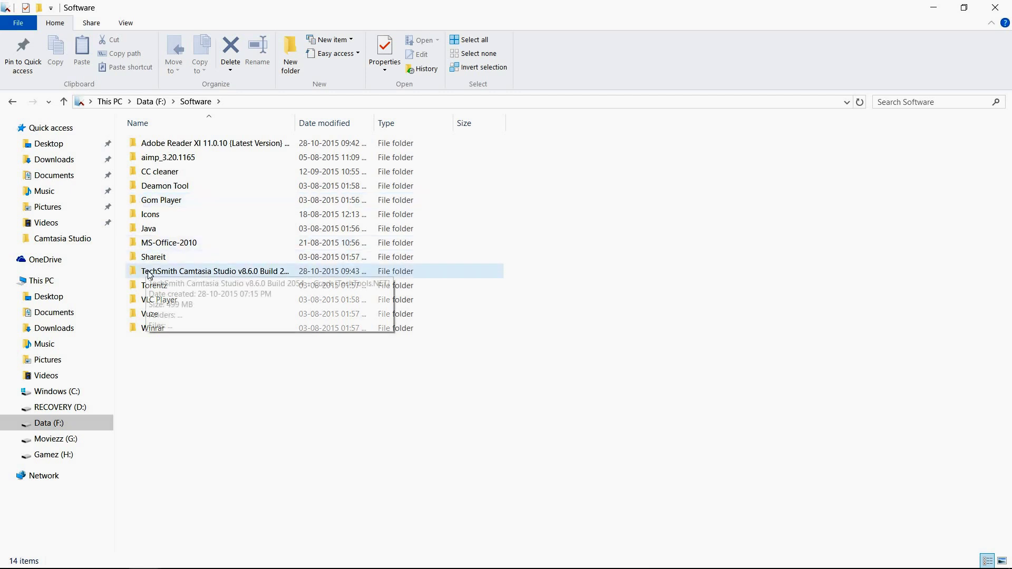
double_click(153, 215)
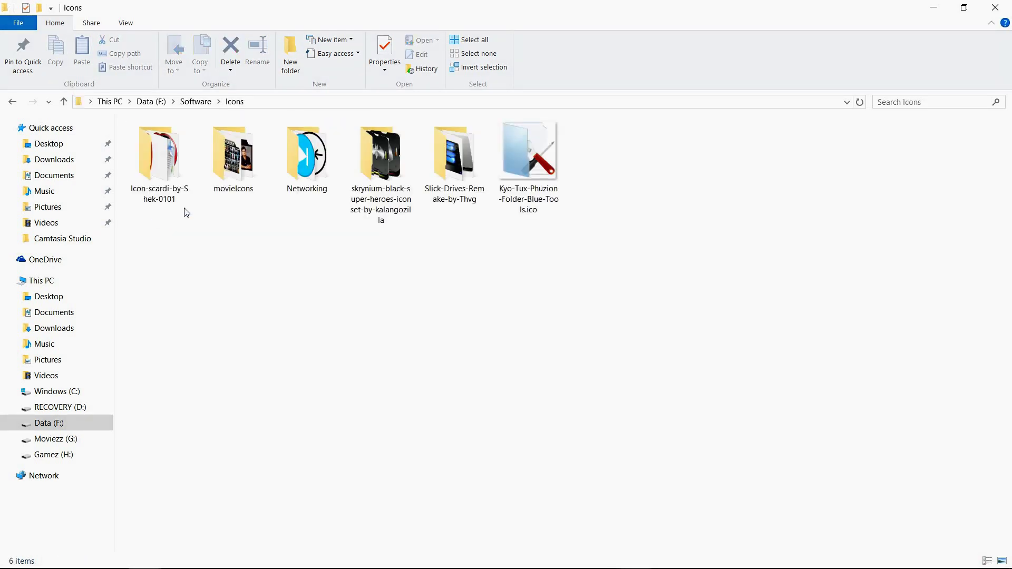
double_click(352, 190)
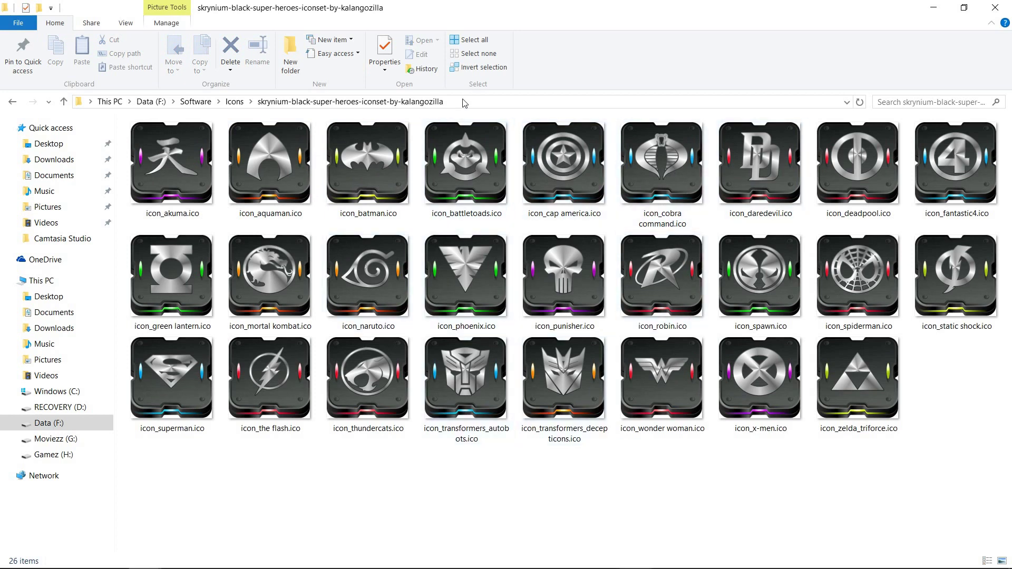
Copy the skrynium icon set folder's path and paste it as the (Default) value data in the Registry Editor, ending with a backslash
click(490, 105)
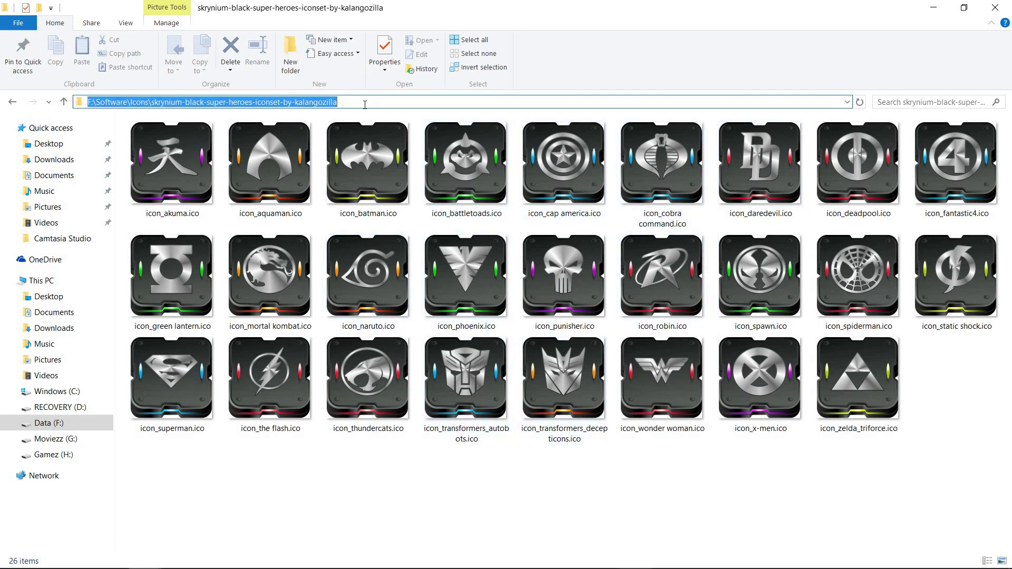
right_click(266, 103)
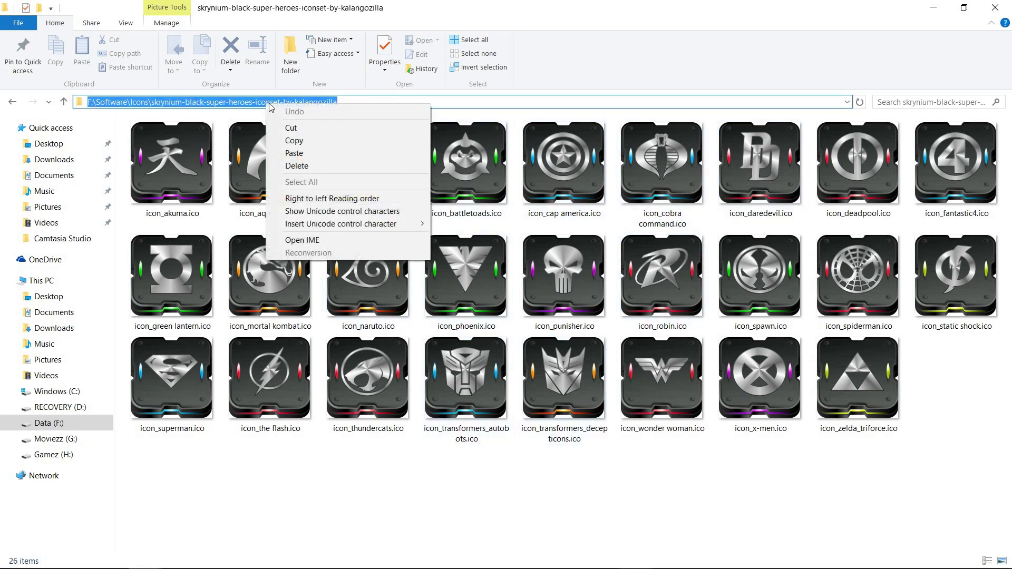
click(295, 140)
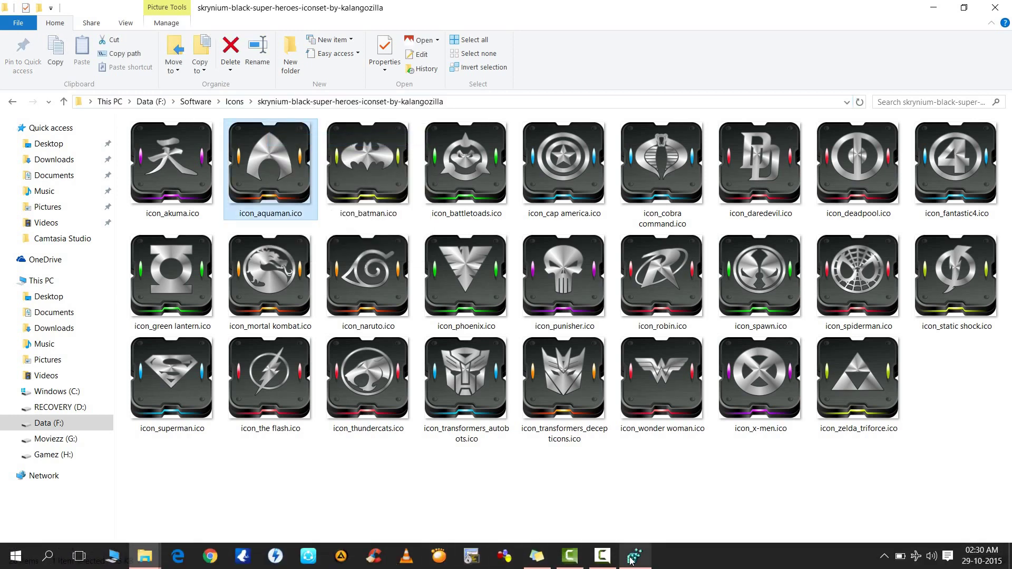
click(634, 561)
right_click(649, 161)
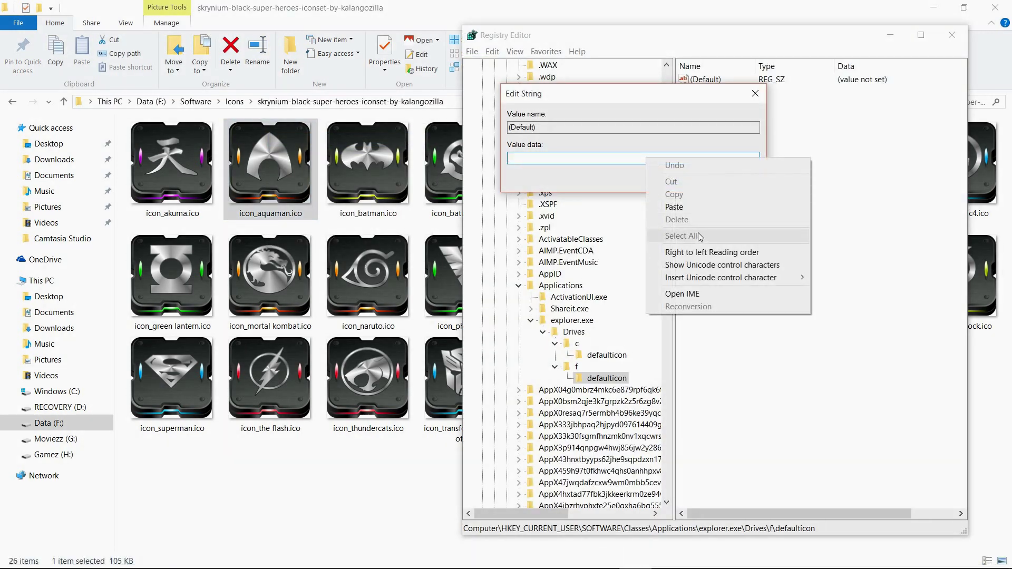
click(687, 208)
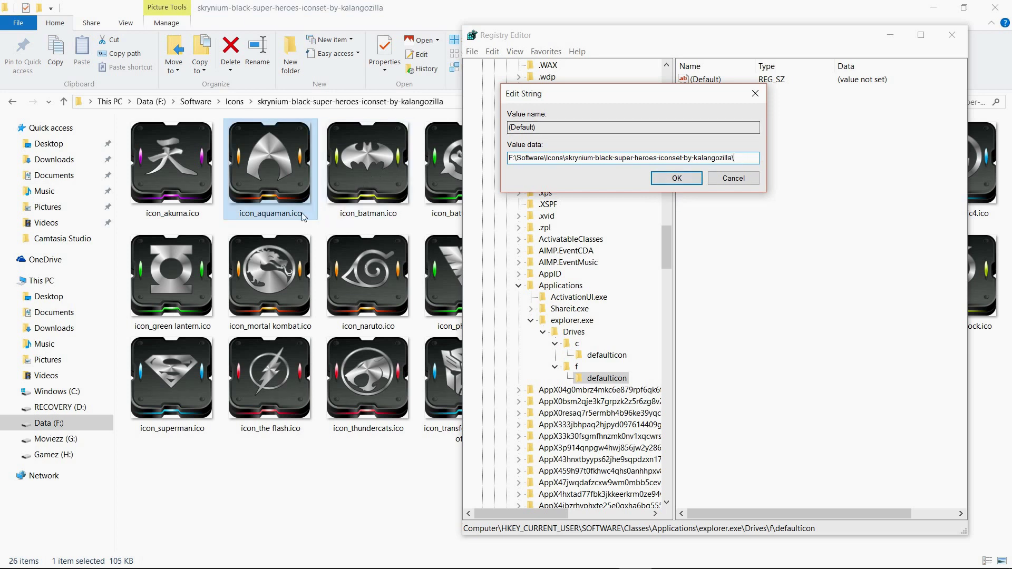
Copy the file name icon_superman from the superman icon in File Explorer
click(274, 196)
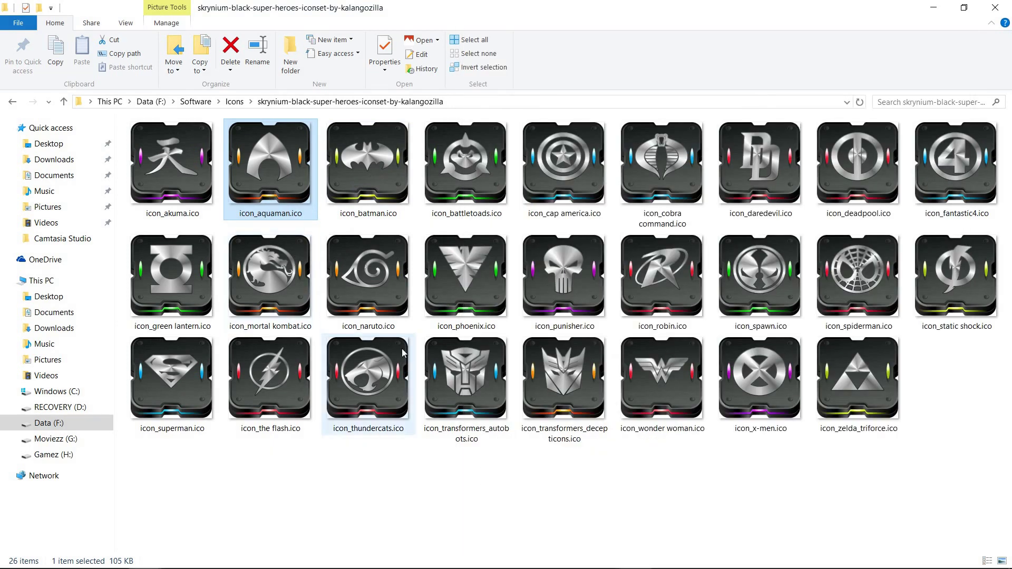
right_click(176, 371)
click(212, 340)
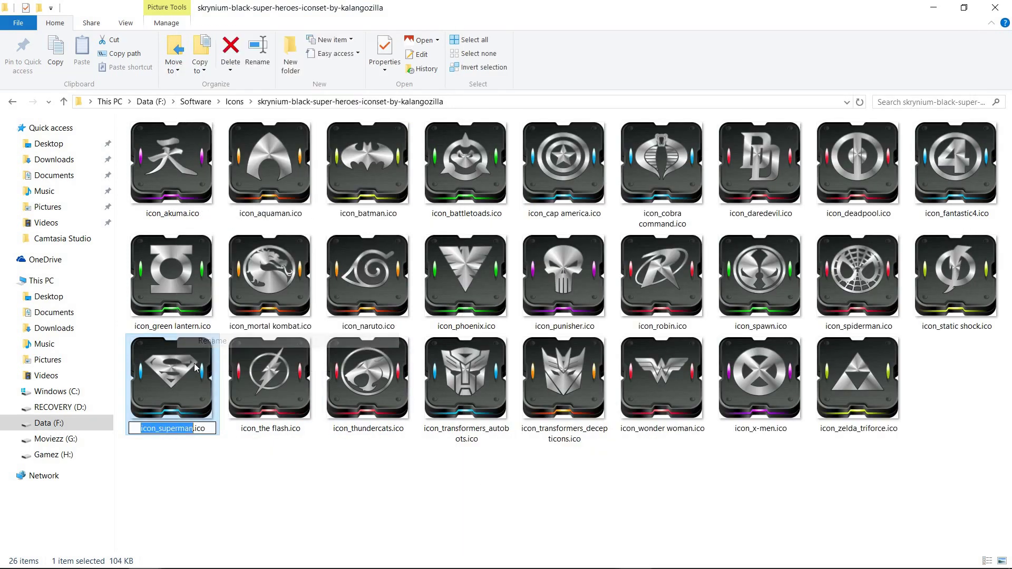
right_click(171, 428)
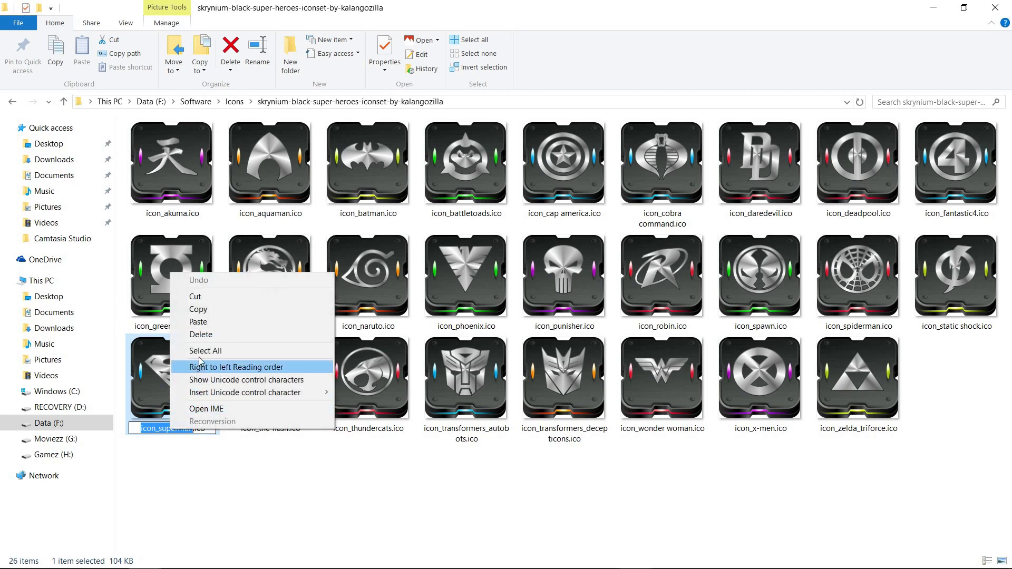
click(200, 311)
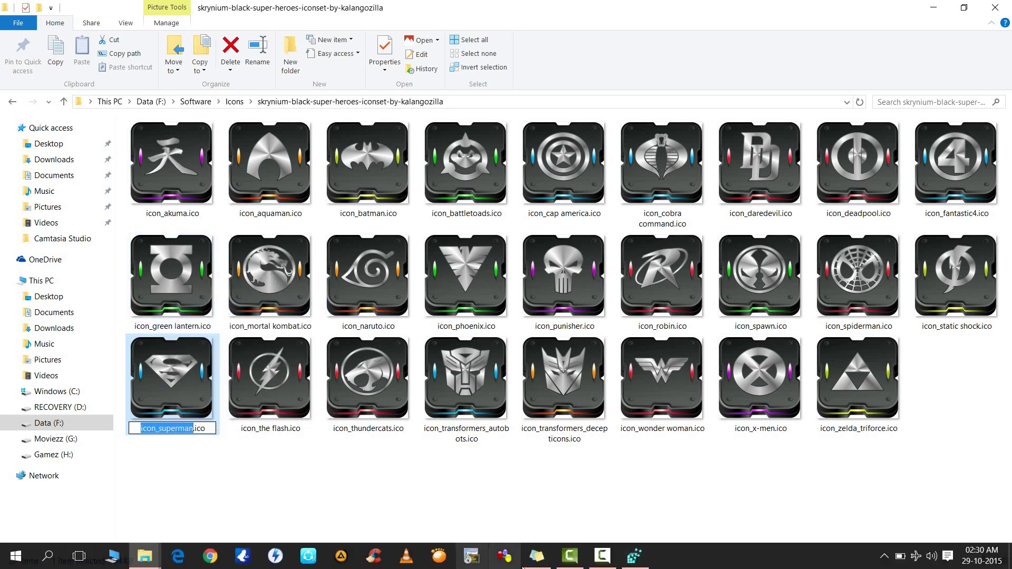
Append icon_superman.ico to the folder path in the (Default) value data of f\defaulticon and save the value
click(637, 559)
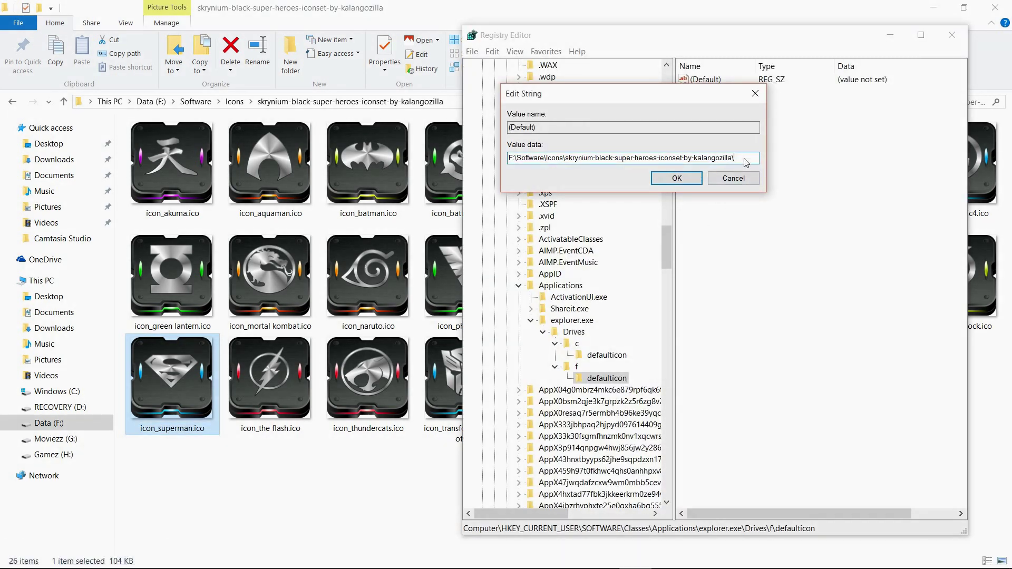
right_click(744, 162)
click(770, 207)
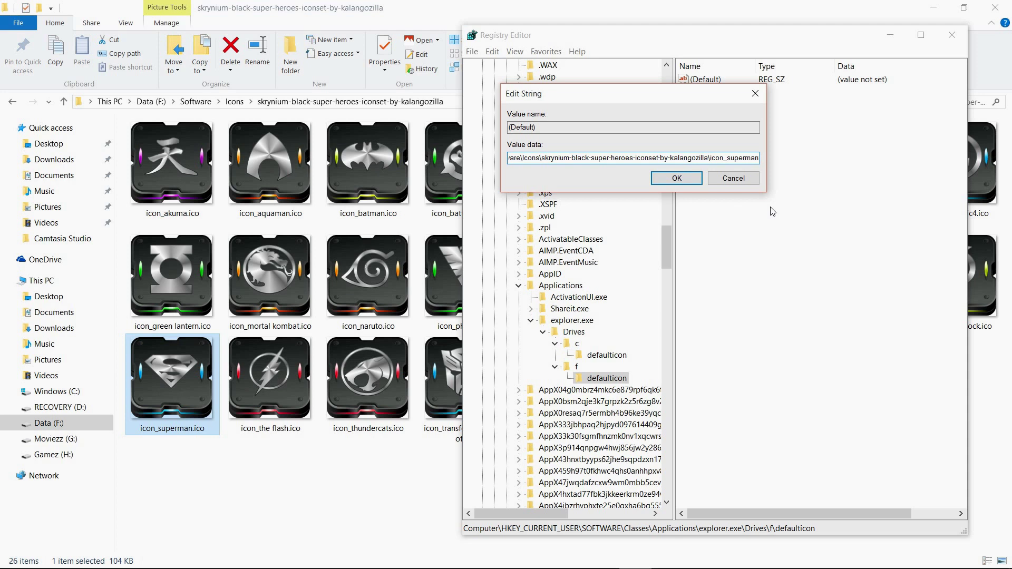
text(.i)
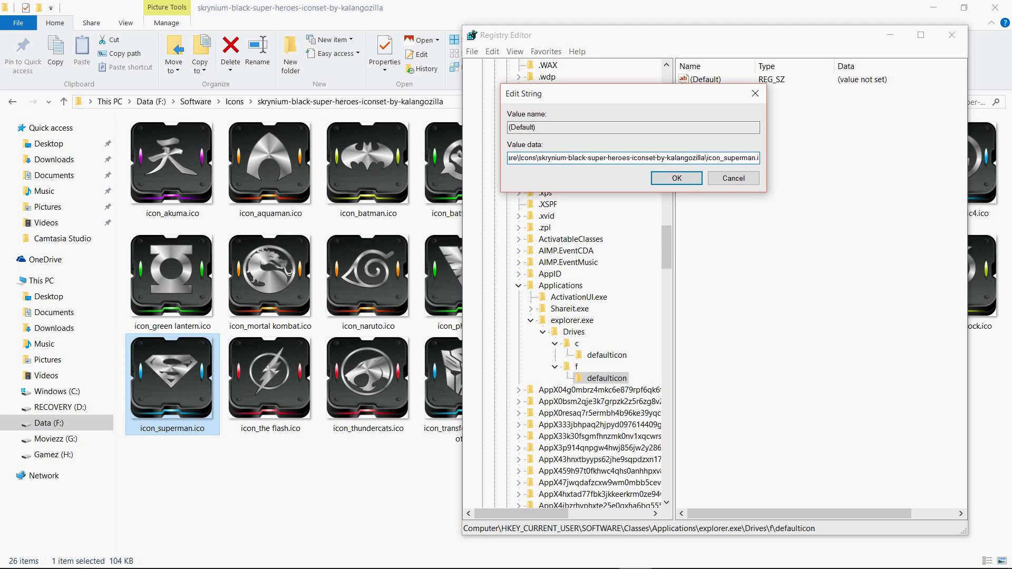
text(co)
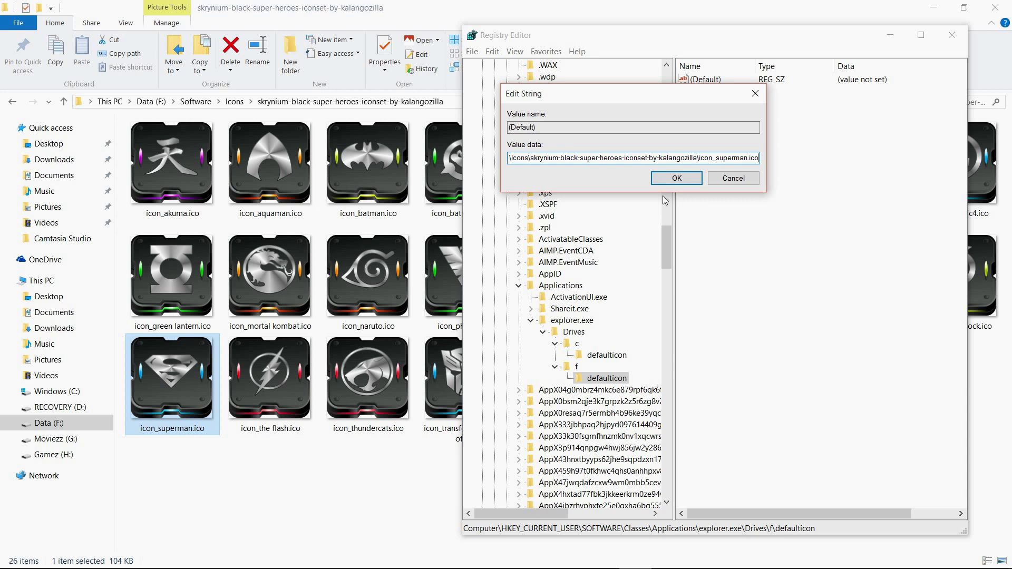
click(676, 179)
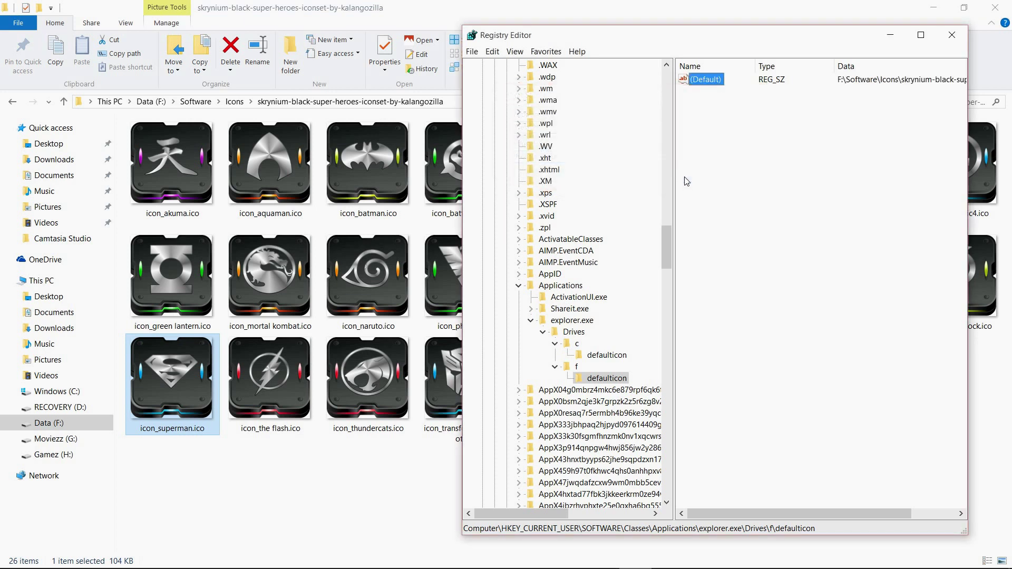
Minimize the Registry Editor and check the Data (F:) drive's icon under This PC in File Explorer
click(888, 38)
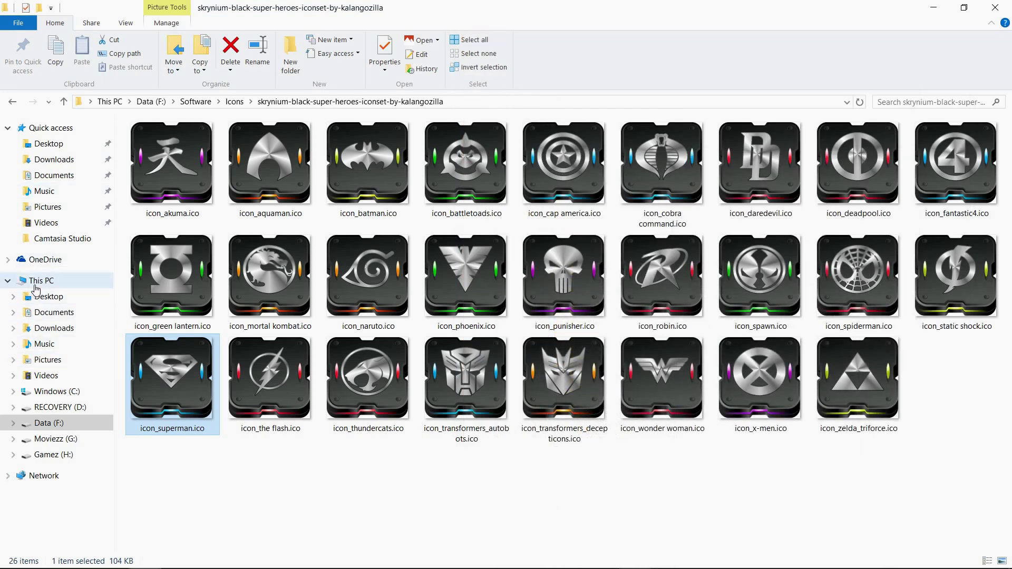
click(42, 285)
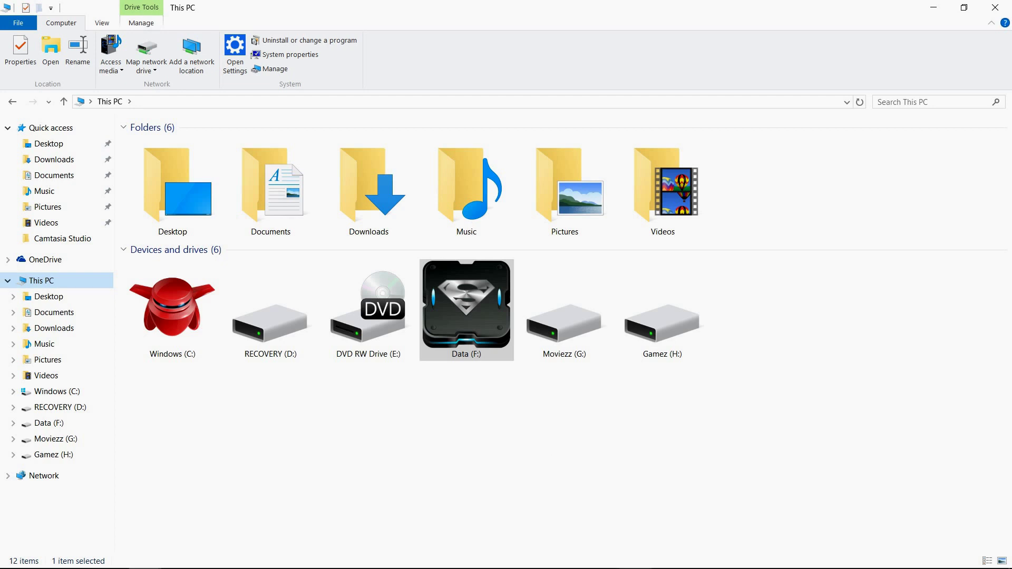
click(603, 558)
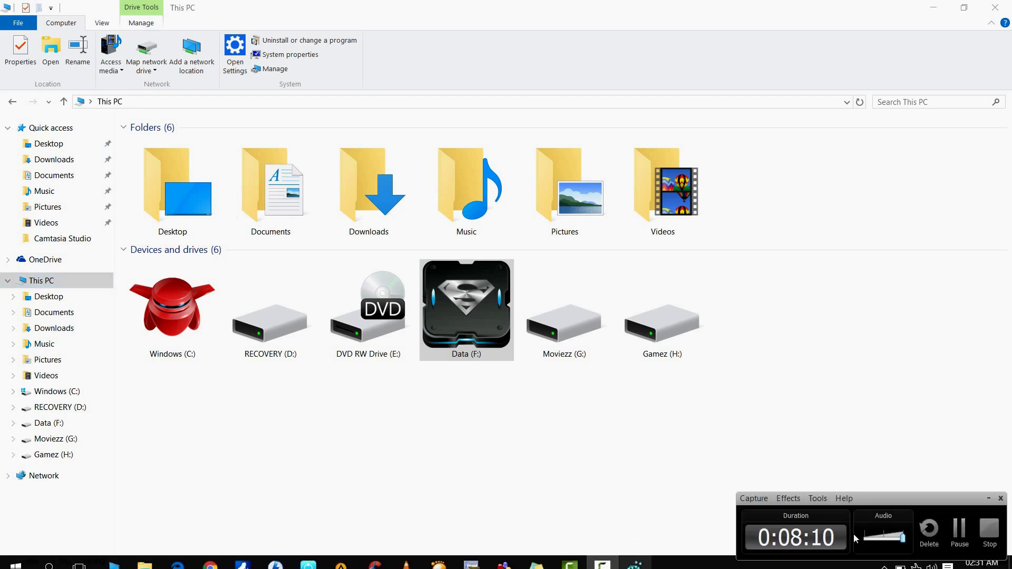